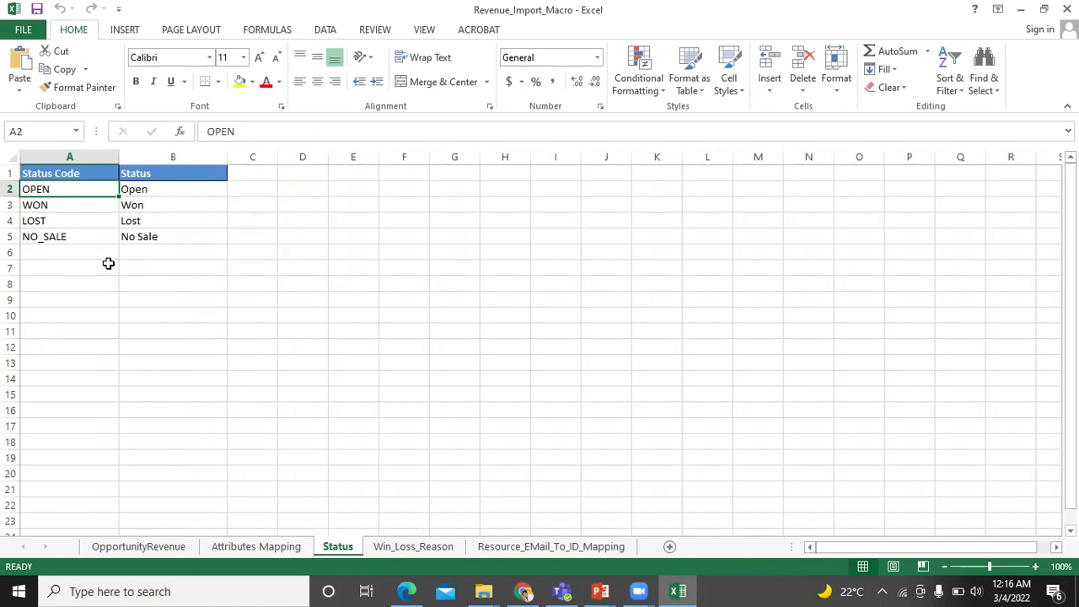
# View the Win_Loss_Reason sheet and start populating resource attributes from the server on the Resource_EMail_To_ID_Mapping sheet
pyautogui.click(390, 547)
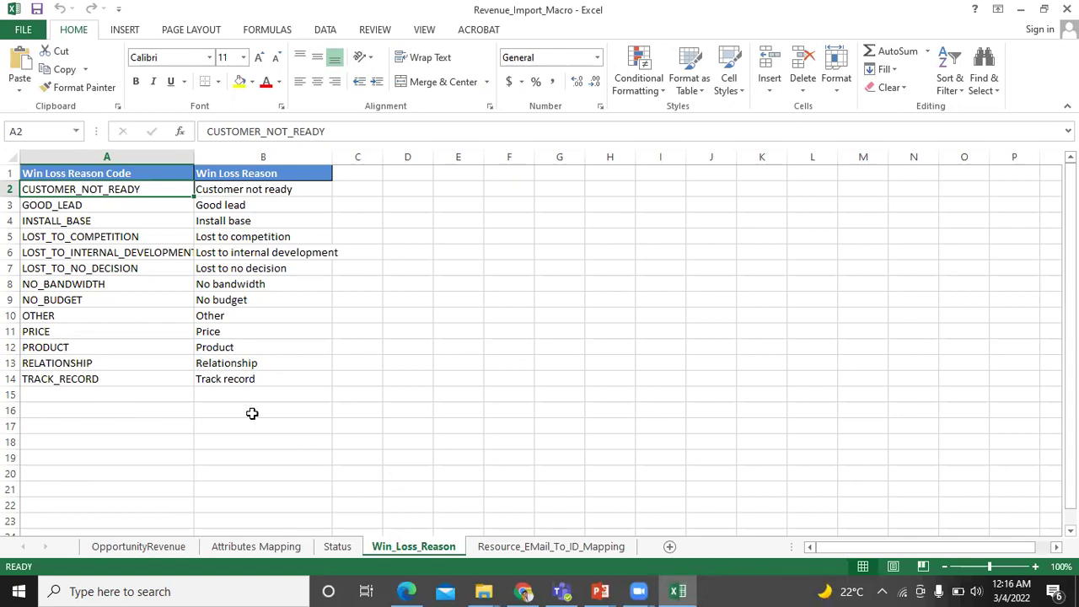
pyautogui.click(517, 549)
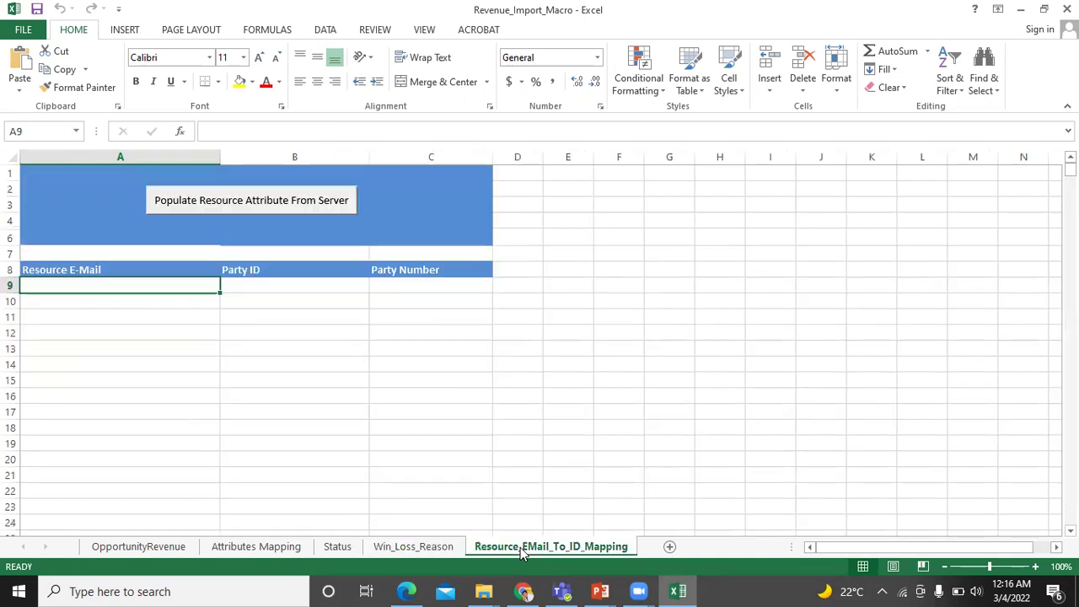
pyautogui.click(252, 210)
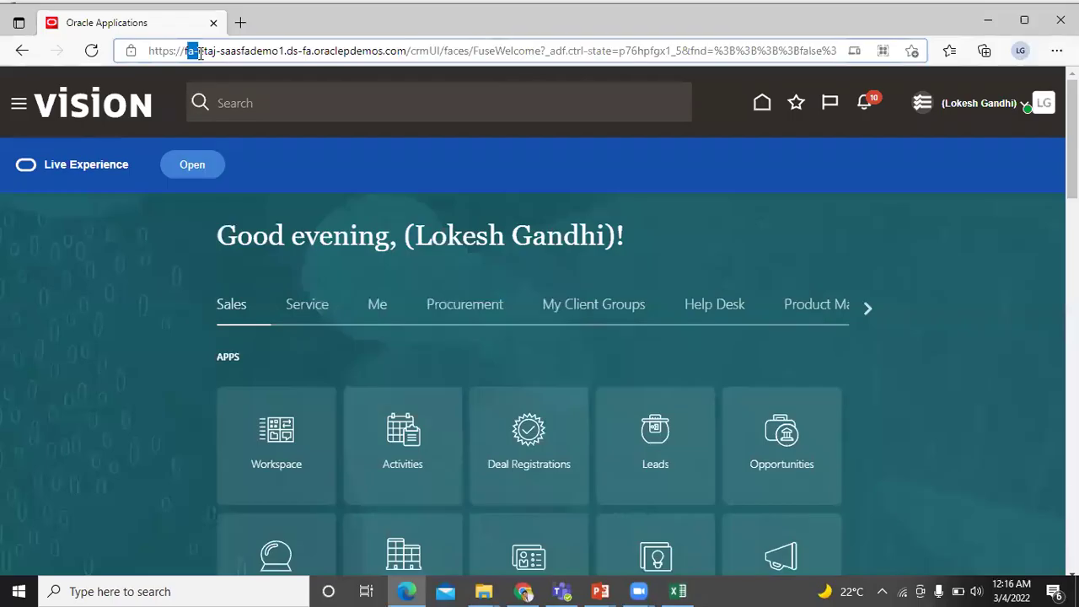
# Set the login Host to fa-etaj-saasfademo1.ds-fa.oraclepdemos.com, copied from the address of the Oracle Applications page in the browser
pyautogui.moveTo(207, 51); pyautogui.dragTo(407, 50)
pyautogui.hotkey('ctrl', 'c')
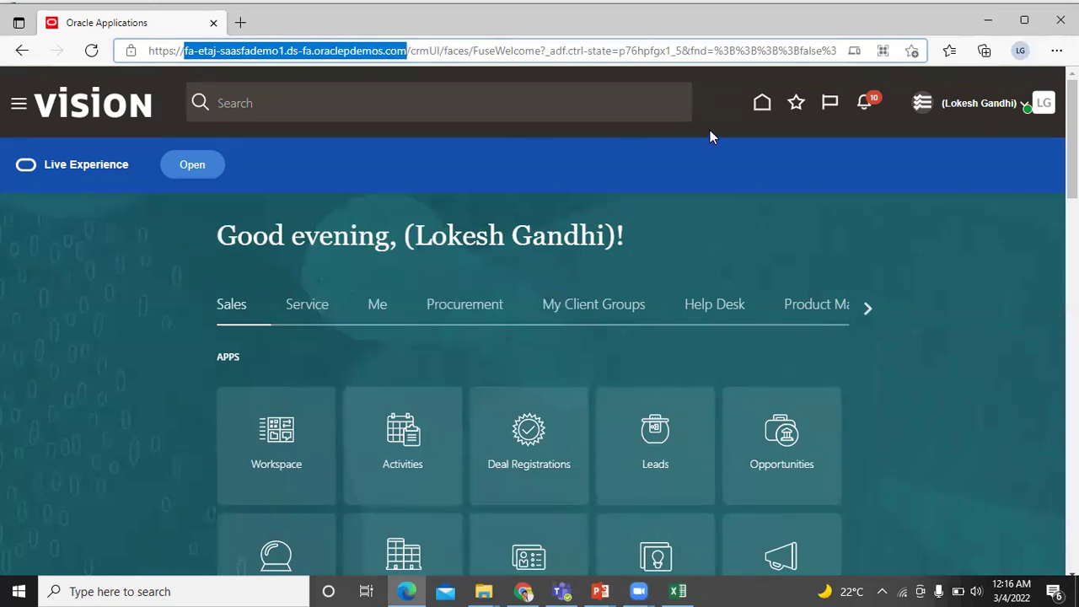
pyautogui.hotkey('alt', 'Tab')
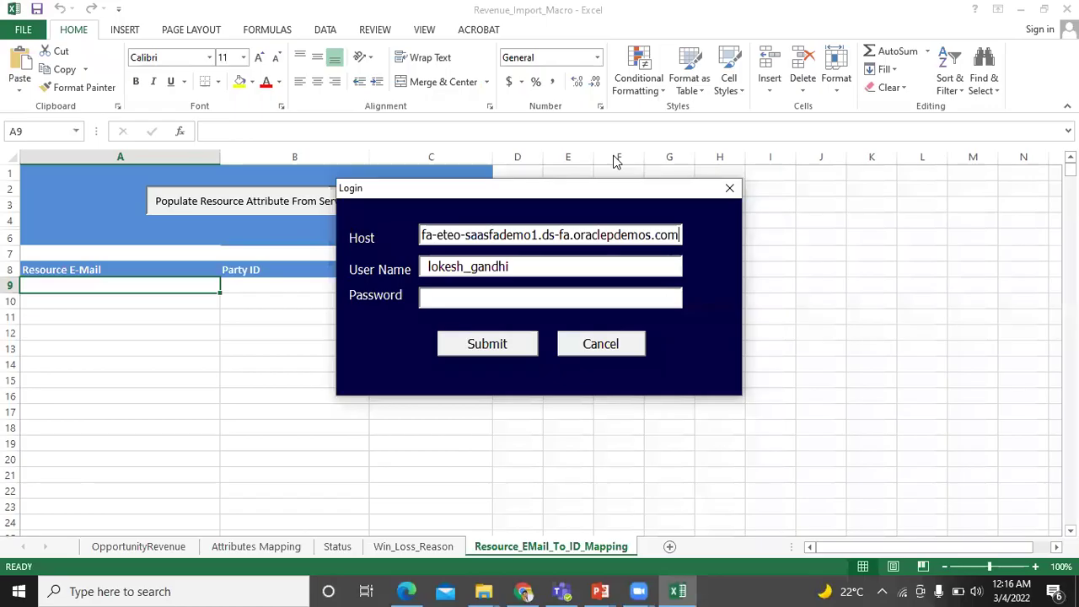
pyautogui.tripleClick(523, 230)
pyautogui.press('BackSpace')
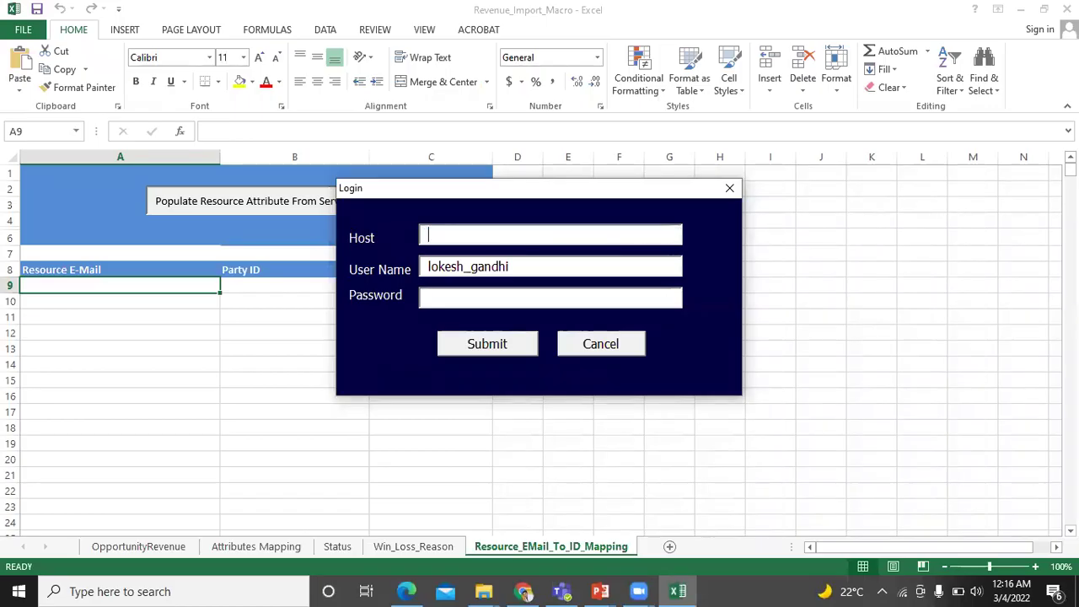
pyautogui.hotkey('ctrl', 'v')
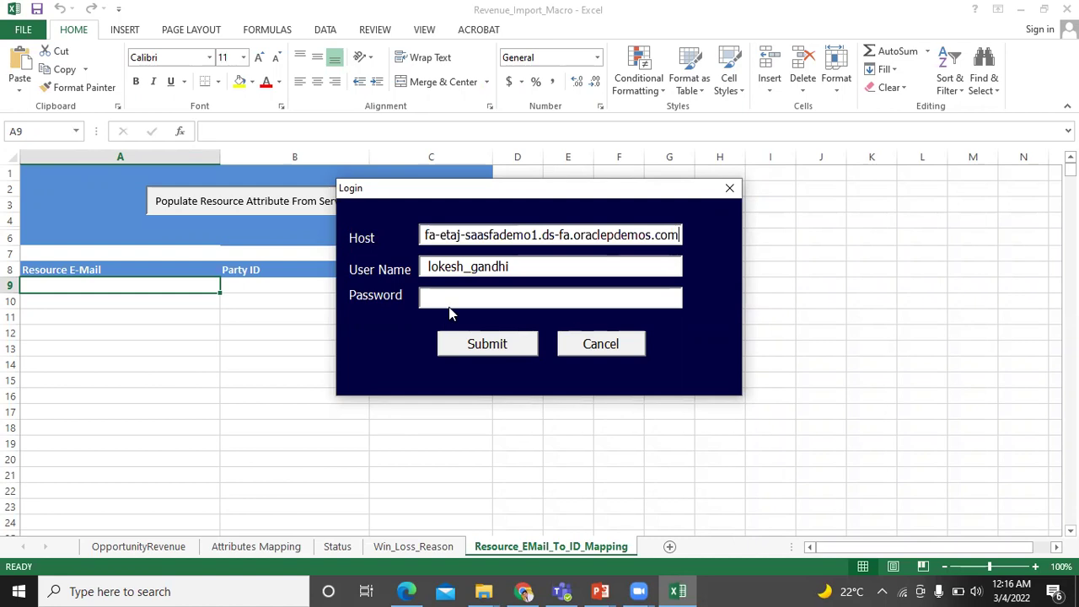
# Enter the account password in the Login dialog and submit it to populate the resource e-mail mapping
pyautogui.click(480, 300)
pyautogui.write('***************')
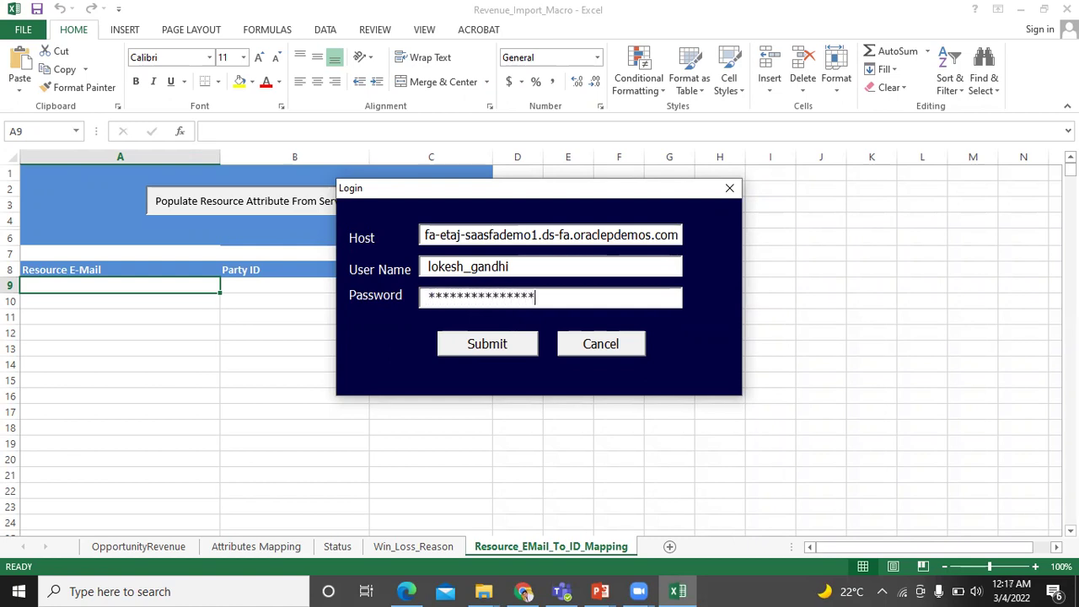
pyautogui.click(482, 347)
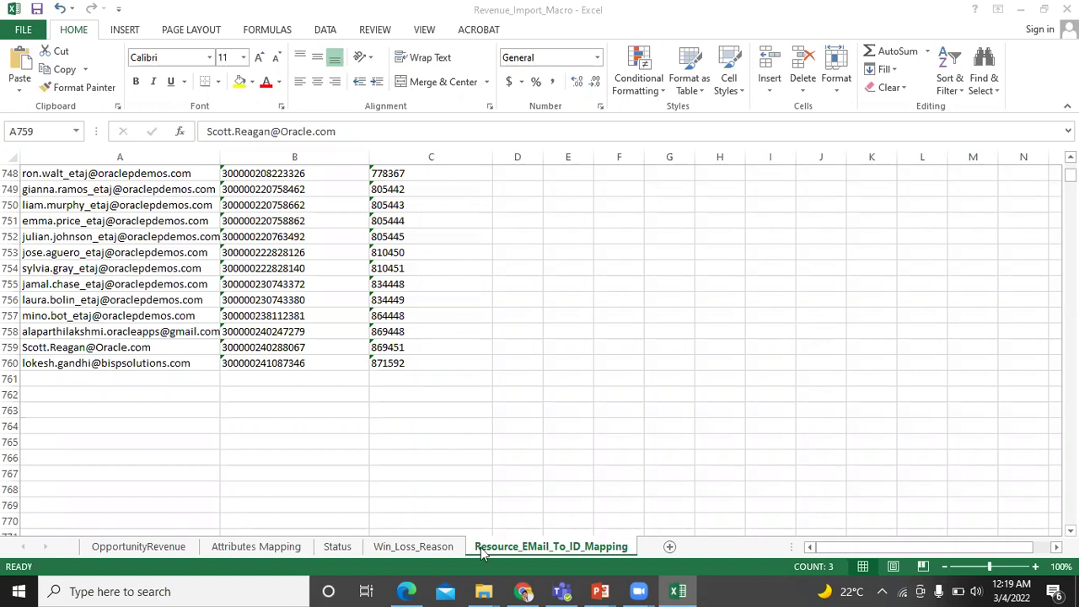
# Fetch the attributes from the server on the Attributes Mapping sheet with the login details already filled in
pyautogui.hotkey('shift', 'space')
pyautogui.click(257, 547)
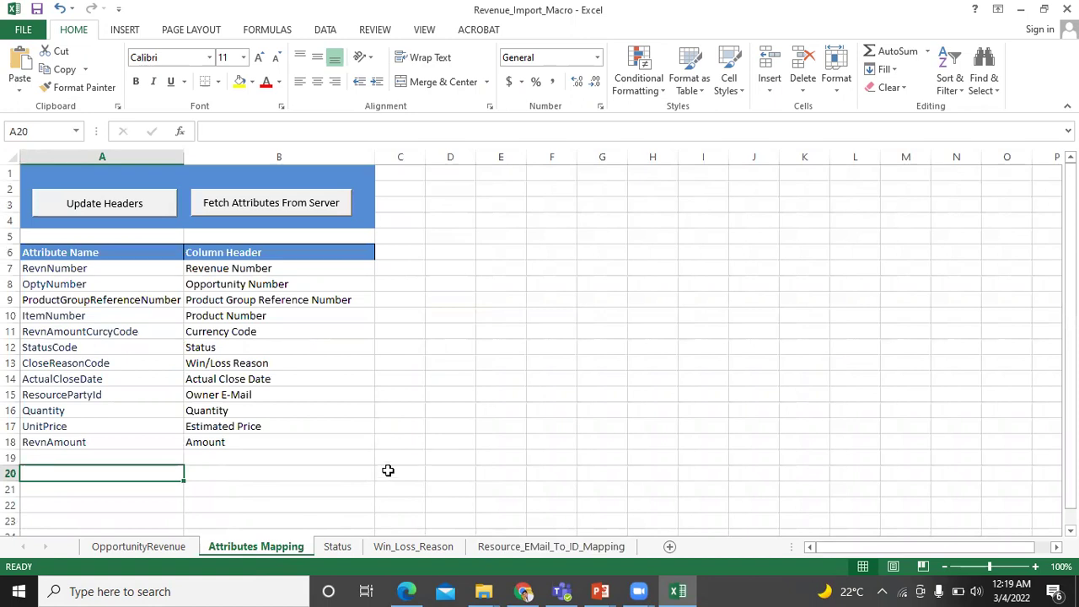
pyautogui.click(321, 211)
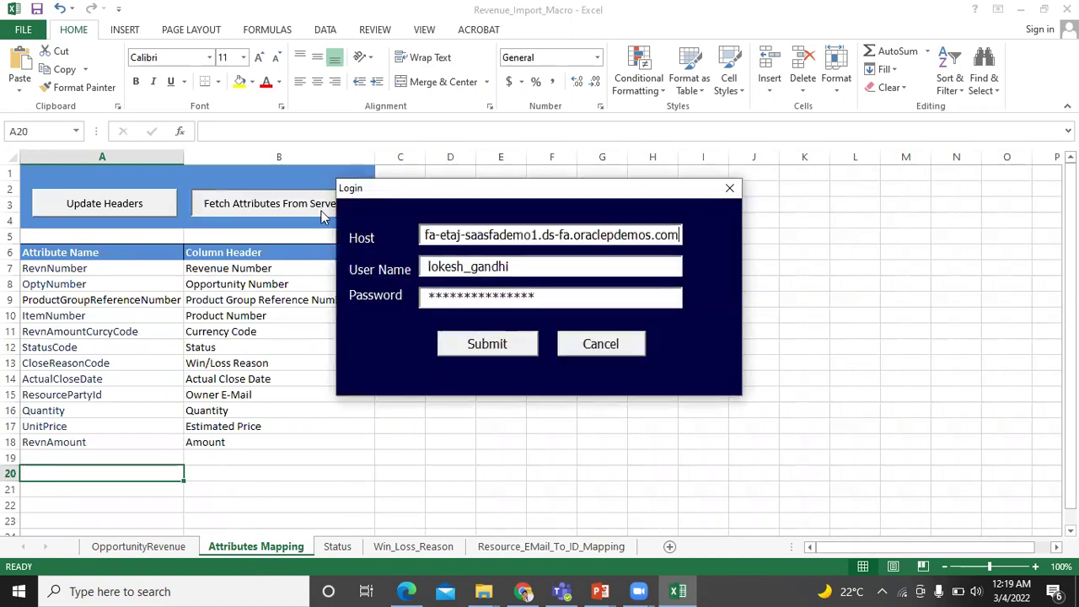
pyautogui.click(484, 351)
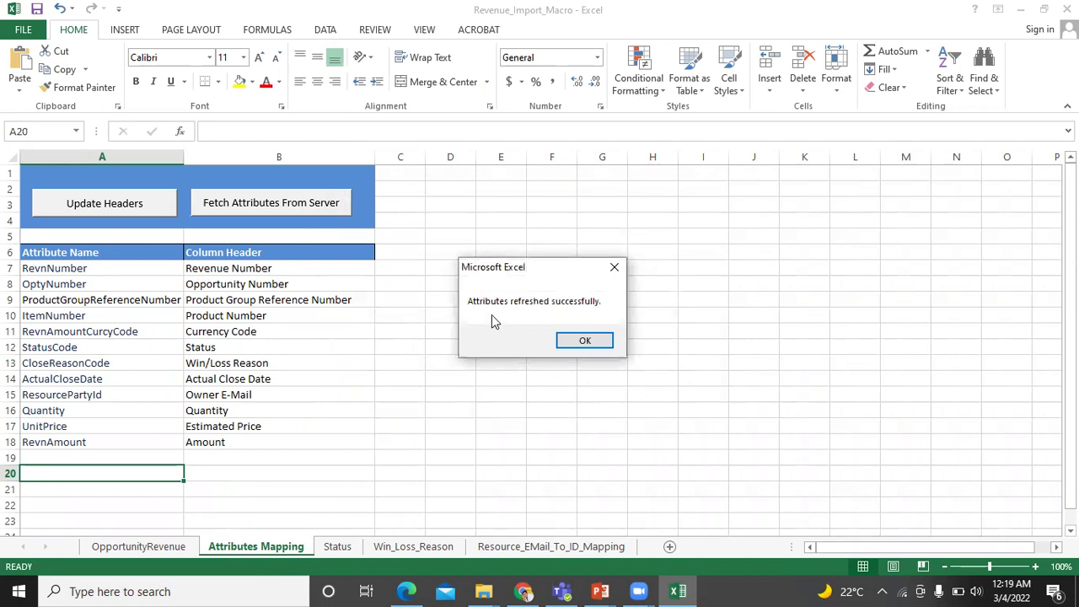
pyautogui.click(584, 340)
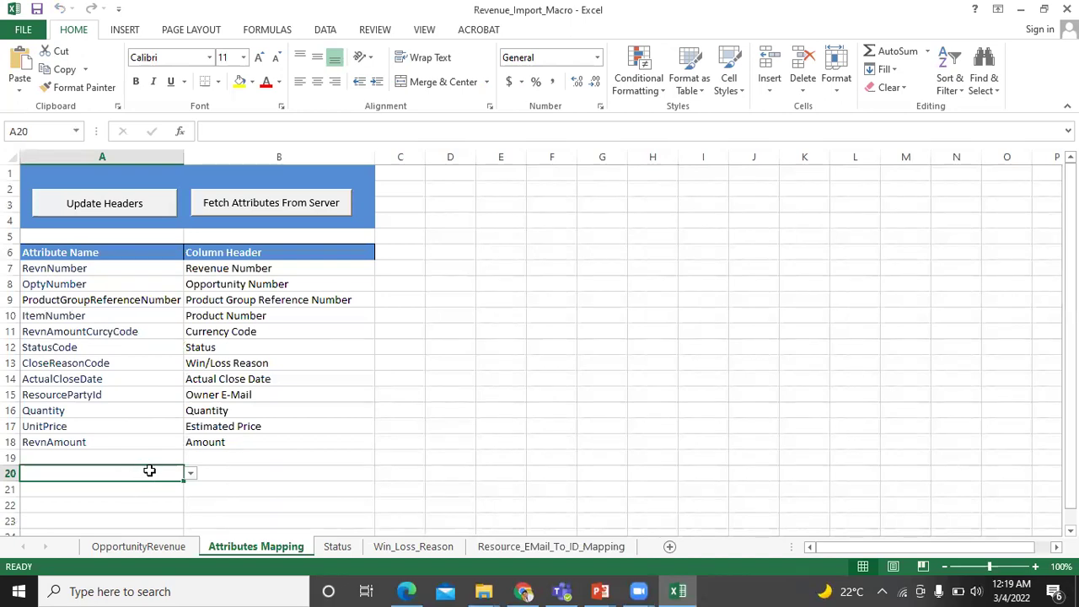
# Choose UpdateFlag as the attribute name in cell A20 of the Attributes Mapping sheet
pyautogui.click(190, 474)
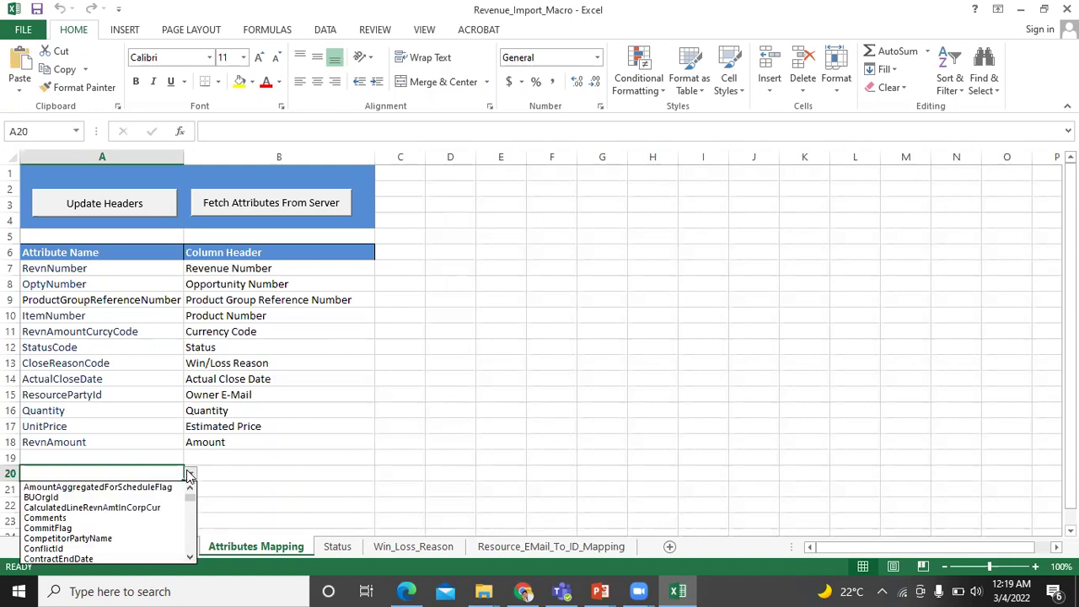
pyautogui.click(192, 508)
pyautogui.moveTo(192, 508); pyautogui.dragTo(192, 552)
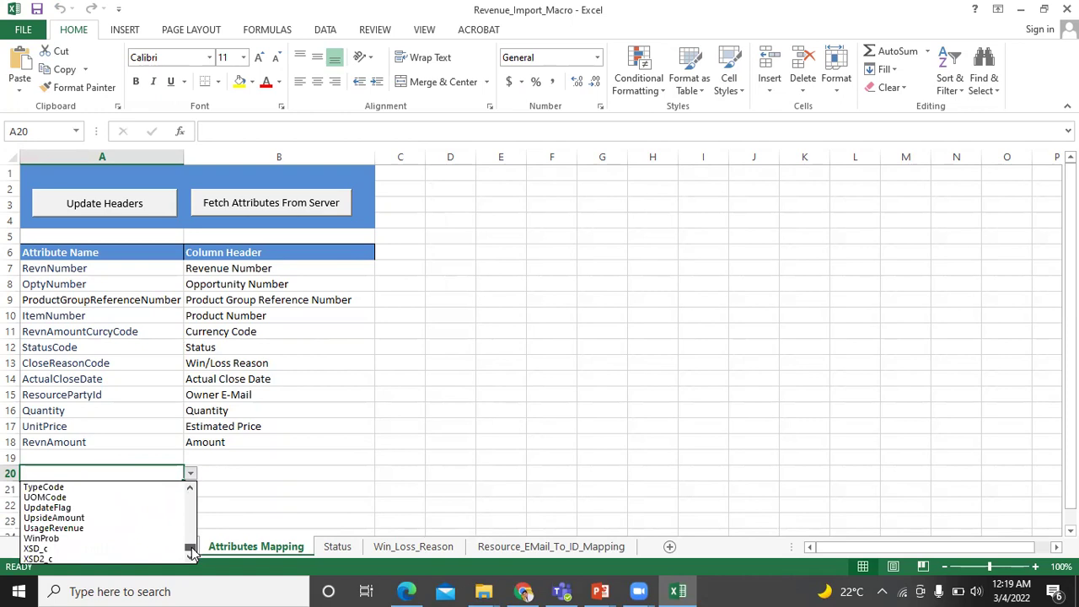
pyautogui.click(171, 507)
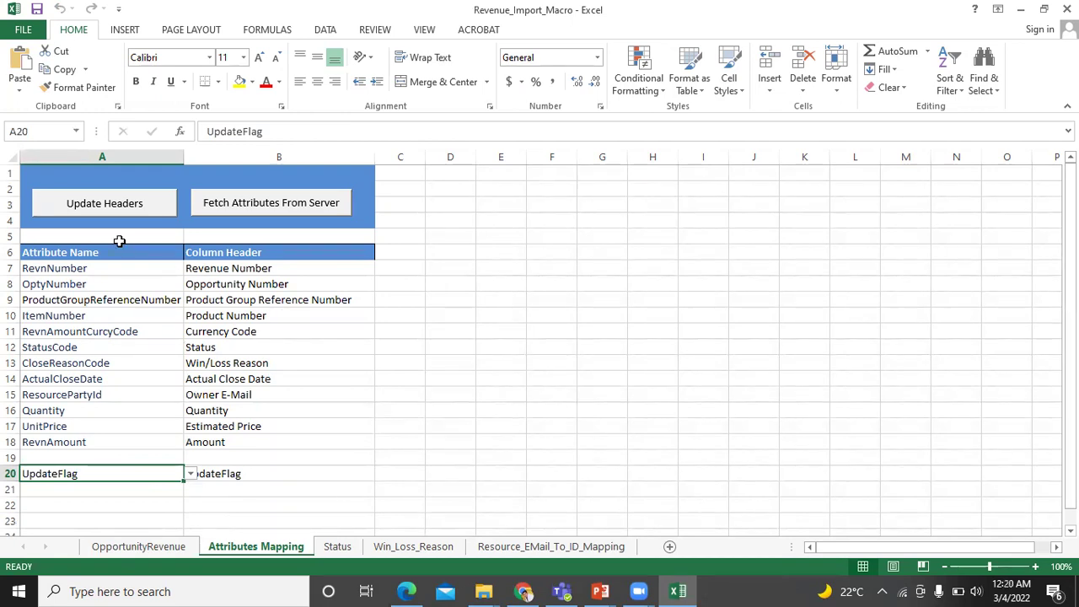
# Update the headers from the attribute mapping, deleting the empty row 19 above UpdateFlag
pyautogui.click(140, 212)
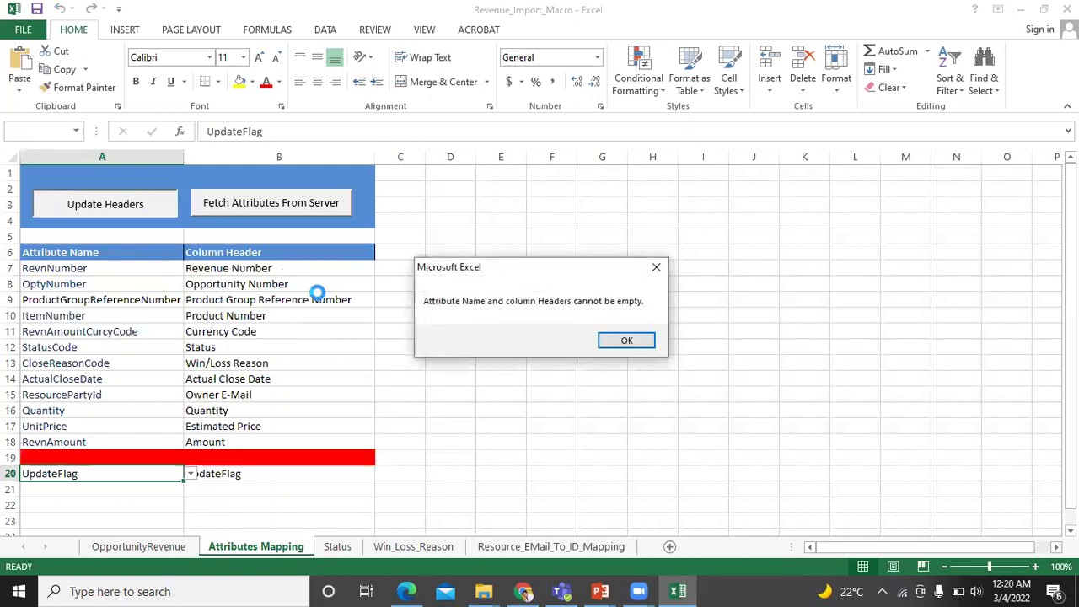
pyautogui.click(608, 339)
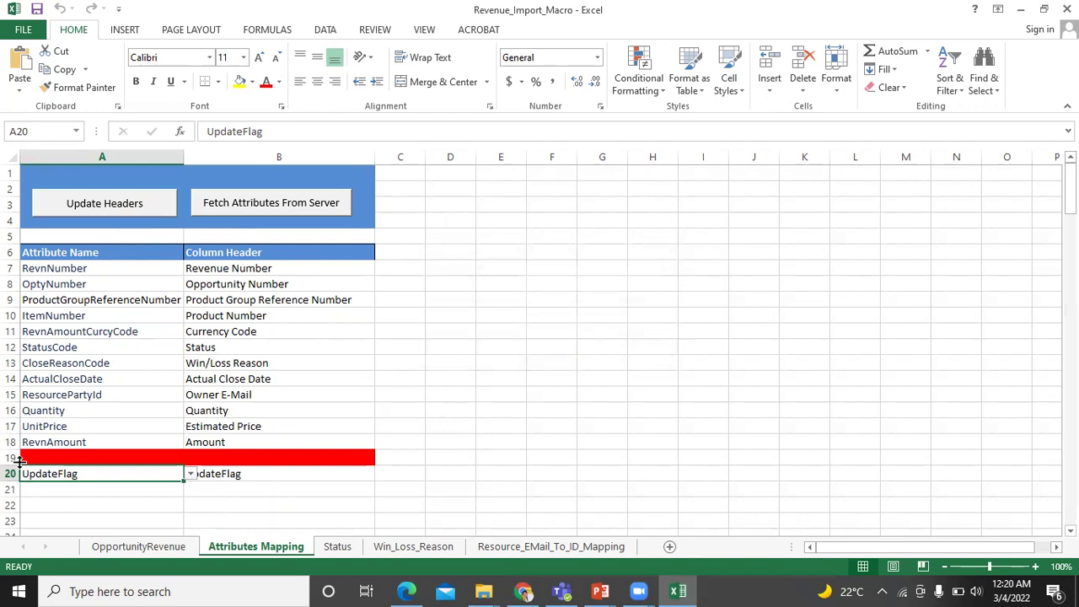
pyautogui.rightClick(14, 458)
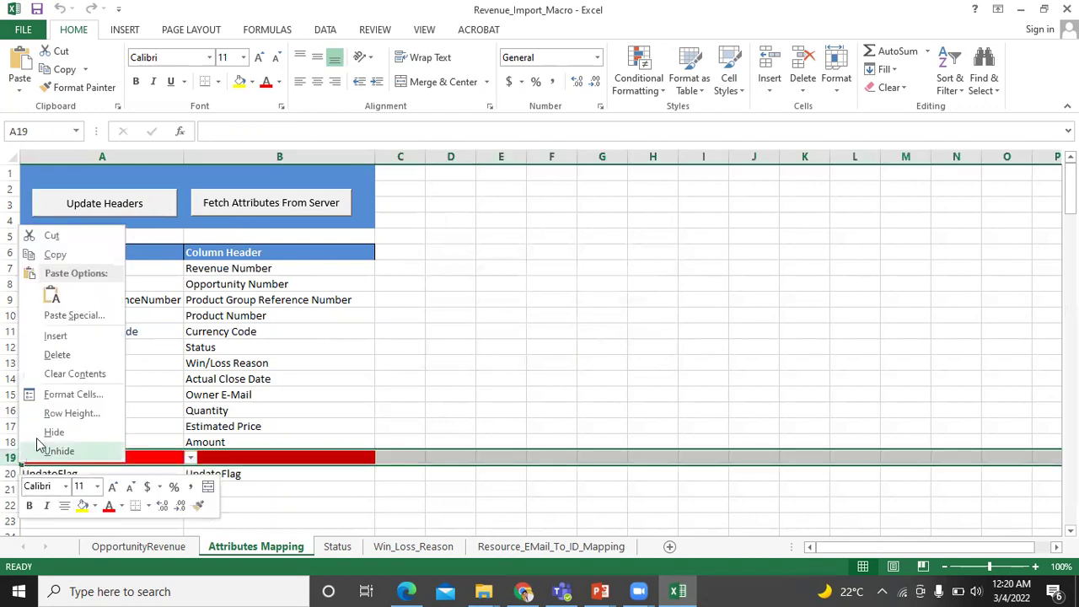
pyautogui.click(88, 355)
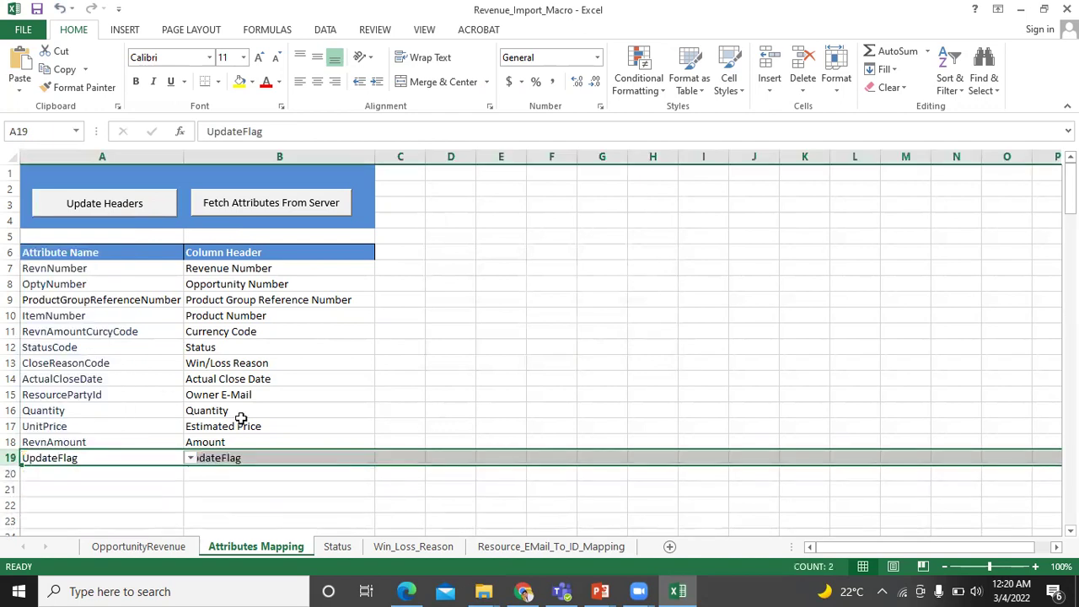
pyautogui.click(162, 216)
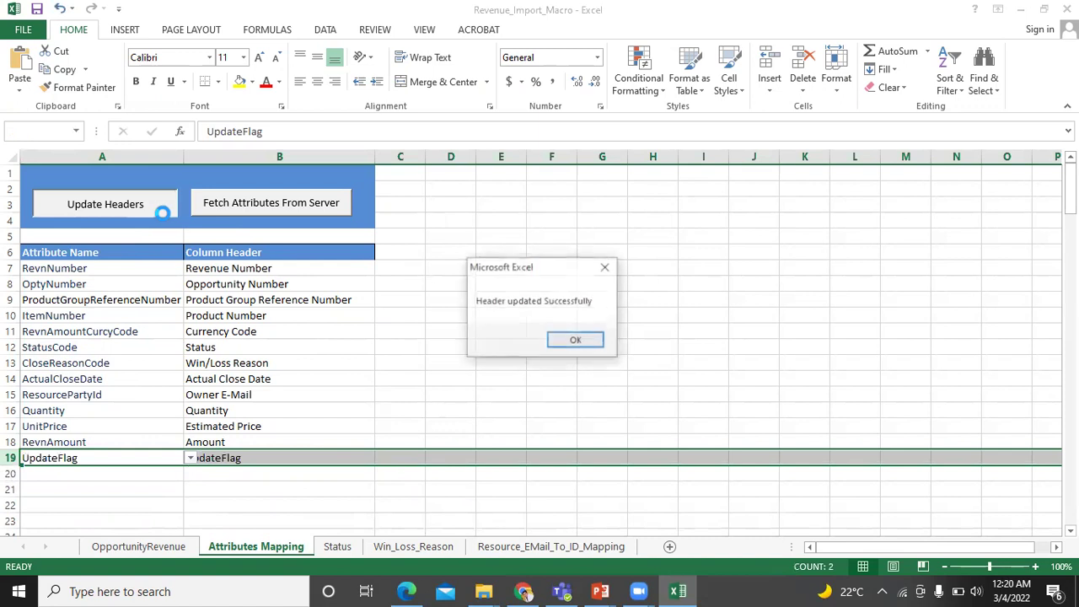
pyautogui.click(562, 342)
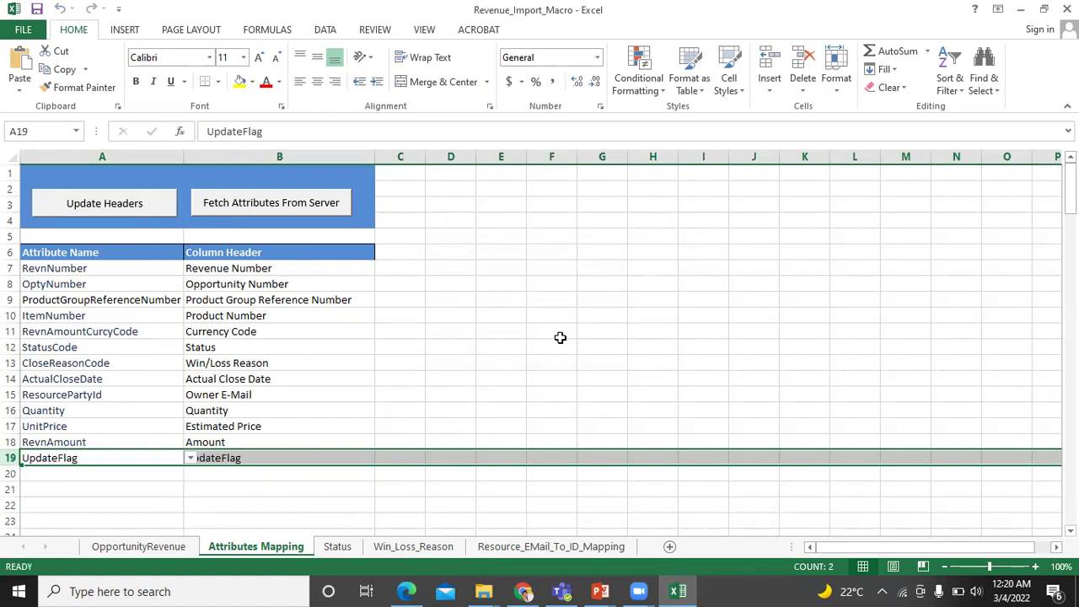
# Check the column headers on the OpportunityRevenue sheet across to the UpdateFlag column
pyautogui.click(118, 548)
pyautogui.moveTo(842, 548); pyautogui.dragTo(948, 447)
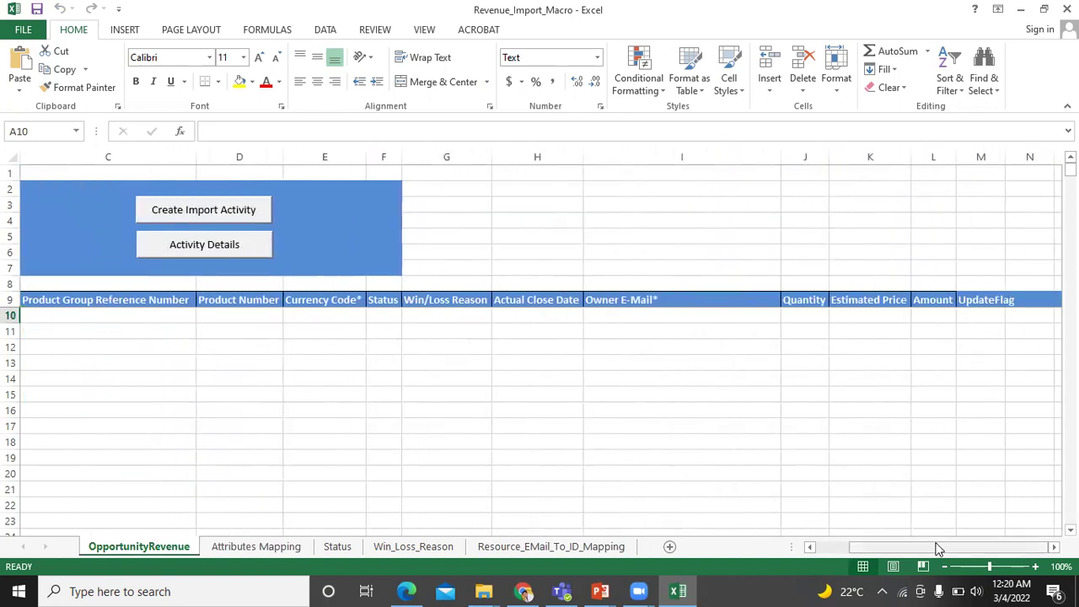
pyautogui.moveTo(940, 549); pyautogui.dragTo(894, 563)
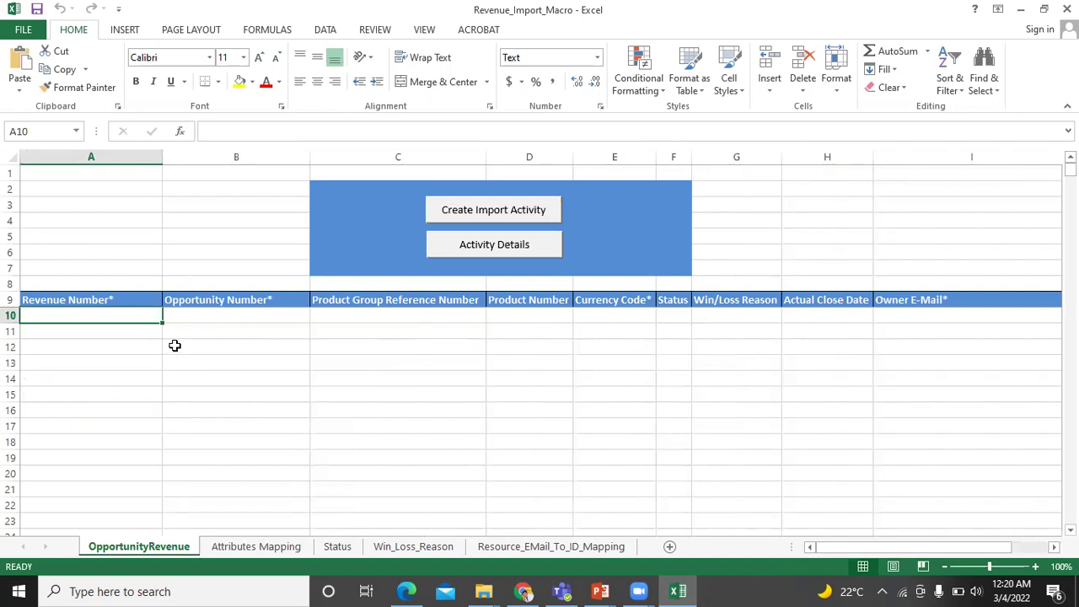
# Select the first Opportunity Number cell, B10, and open the Opportunity_Import_Macro workbook from the import opportunity folder
pyautogui.click(200, 317)
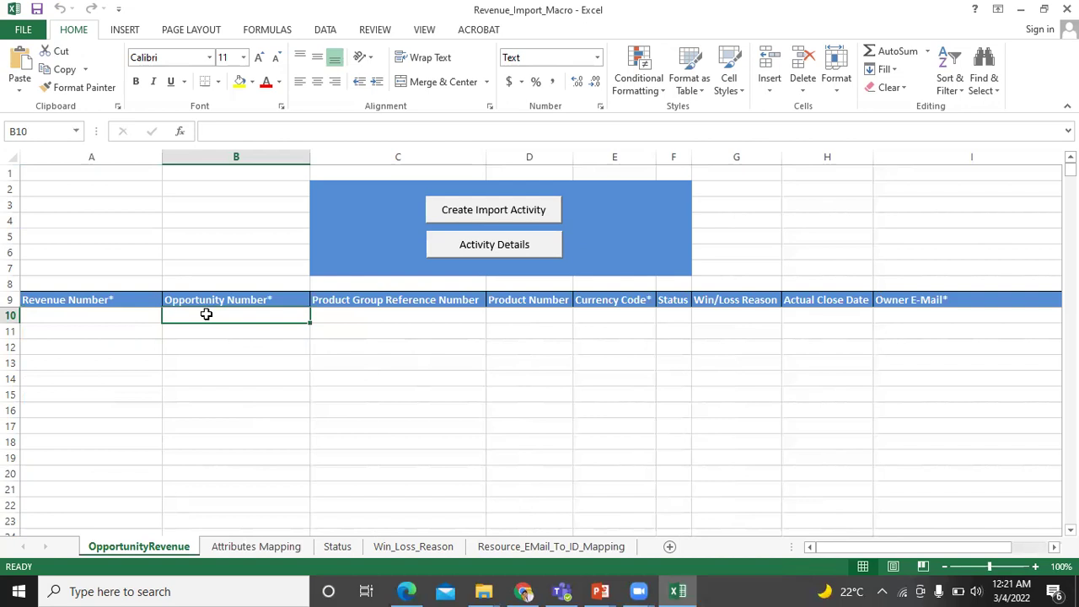
pyautogui.press('alt')
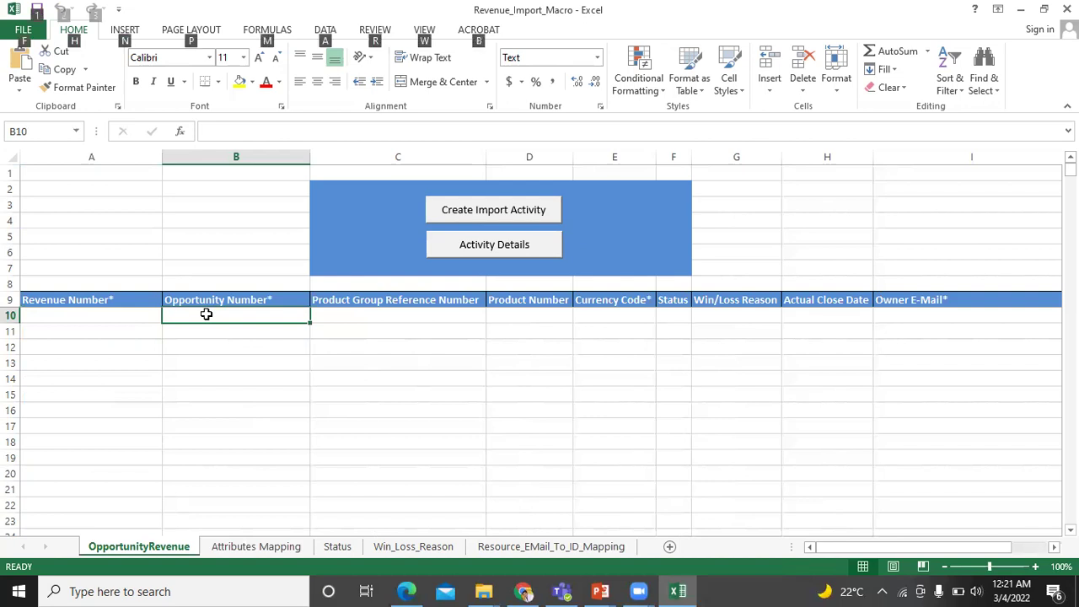
pyautogui.hotkey('alt', 'Tab')
pyautogui.press('Tab')
pyautogui.press('Tab')
pyautogui.press('Tab')
pyautogui.press('Tab')
pyautogui.press('Tab')
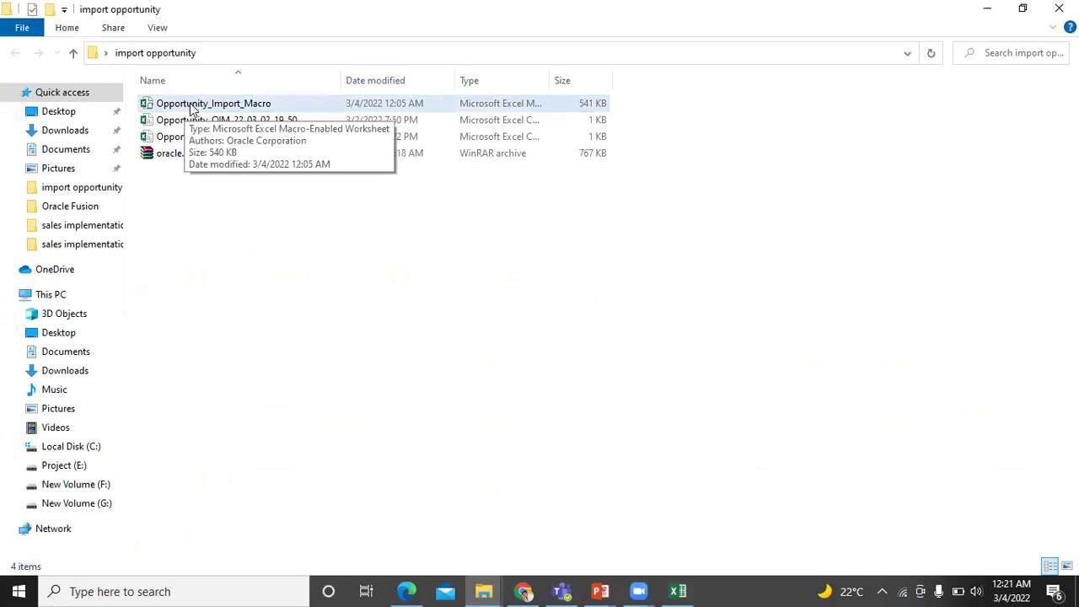
pyautogui.doubleClick(192, 108)
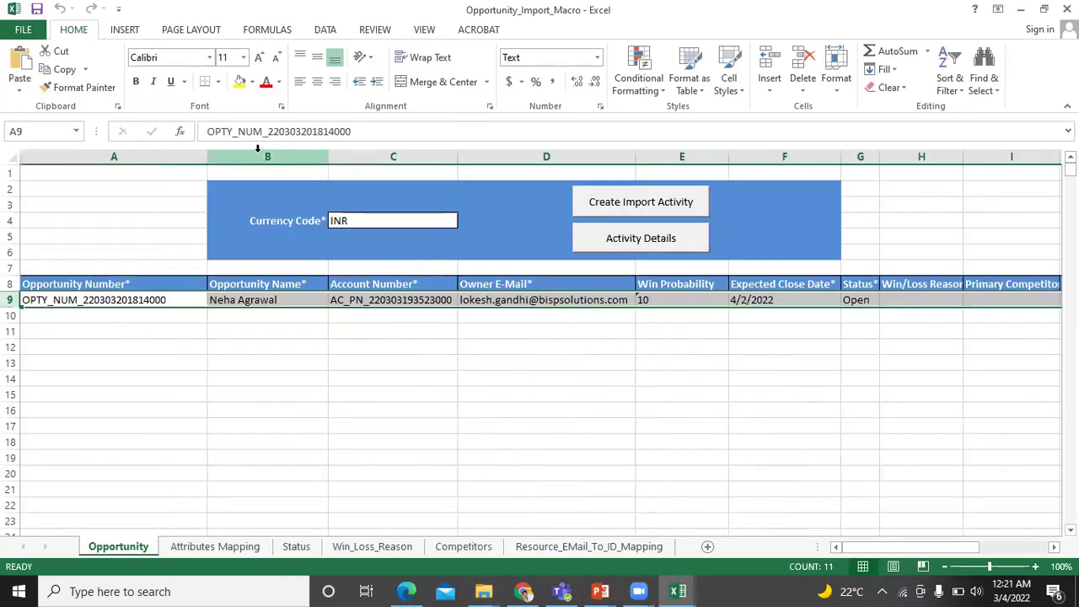
# Copy the opportunity number from cell A9 of Opportunity_Import_Macro into cell B10 of the OpportunityRevenue sheet in Revenue_Import_Macro
pyautogui.click(120, 301)
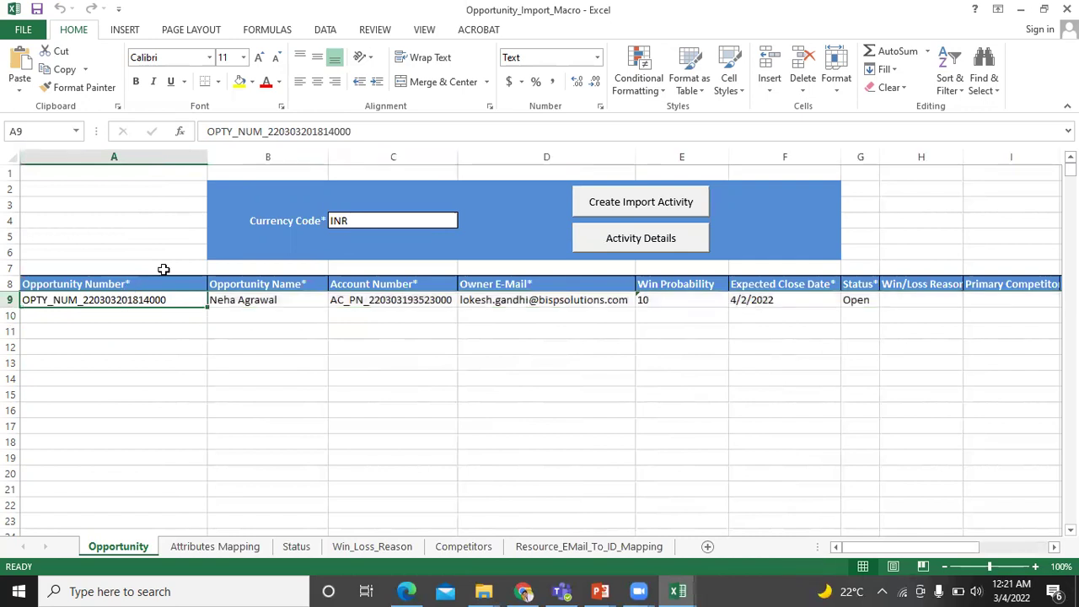
pyautogui.click(285, 132)
pyautogui.doubleClick(236, 132)
pyautogui.hotkey('ctrl', 'c')
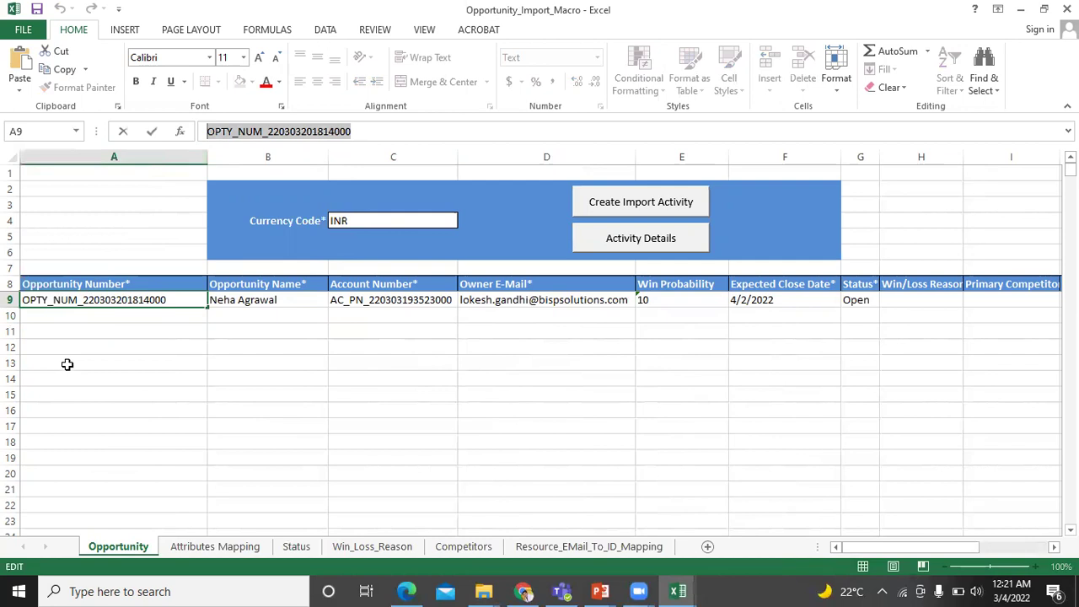
pyautogui.hotkey('alt', 'Tab')
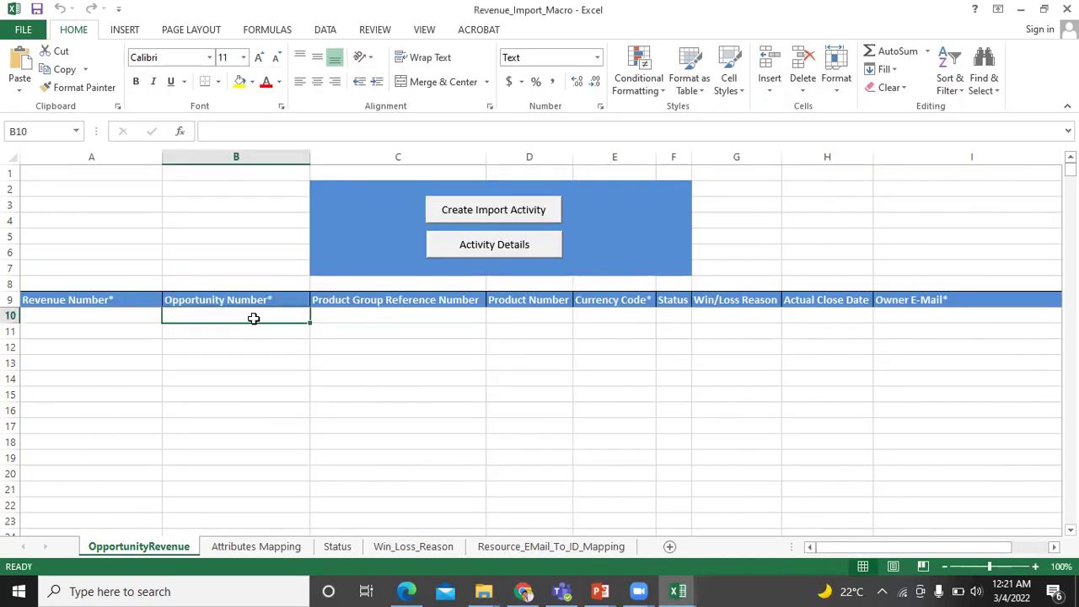
pyautogui.doubleClick(257, 314)
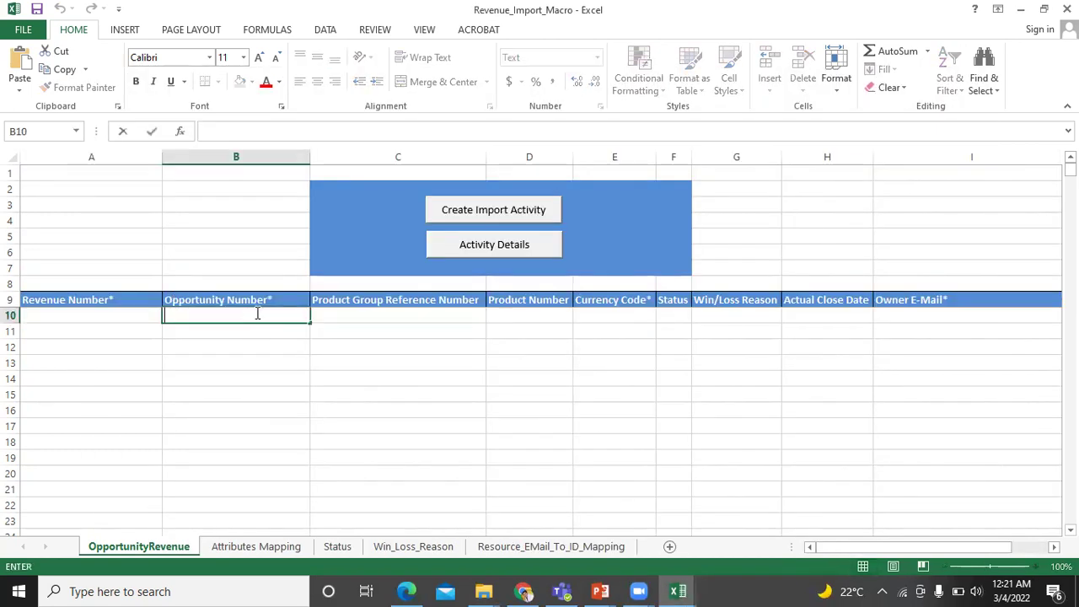
pyautogui.hotkey('ctrl', 'v')
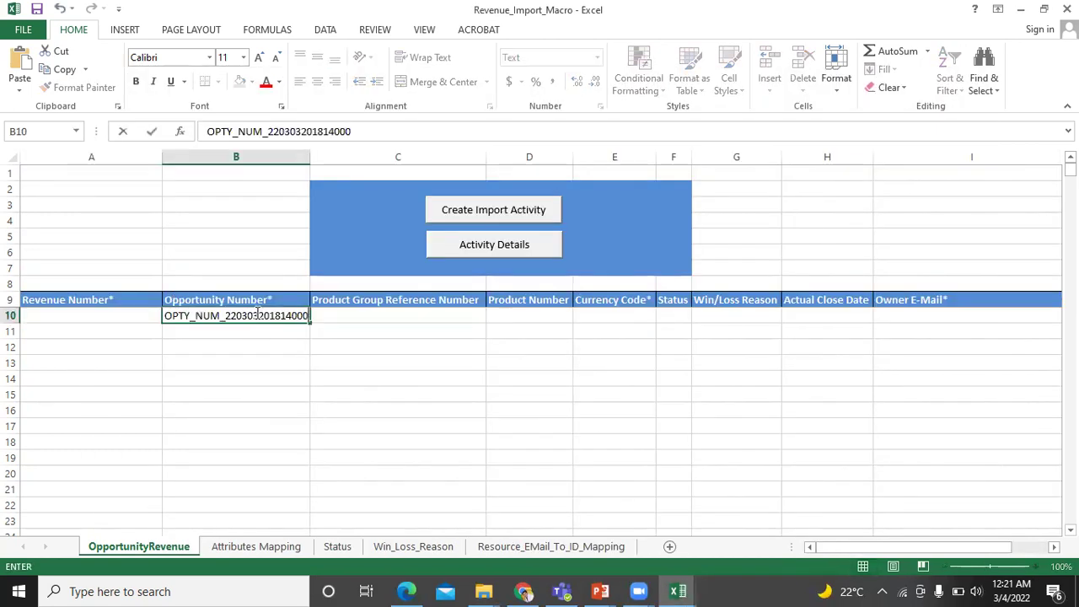
pyautogui.click(340, 316)
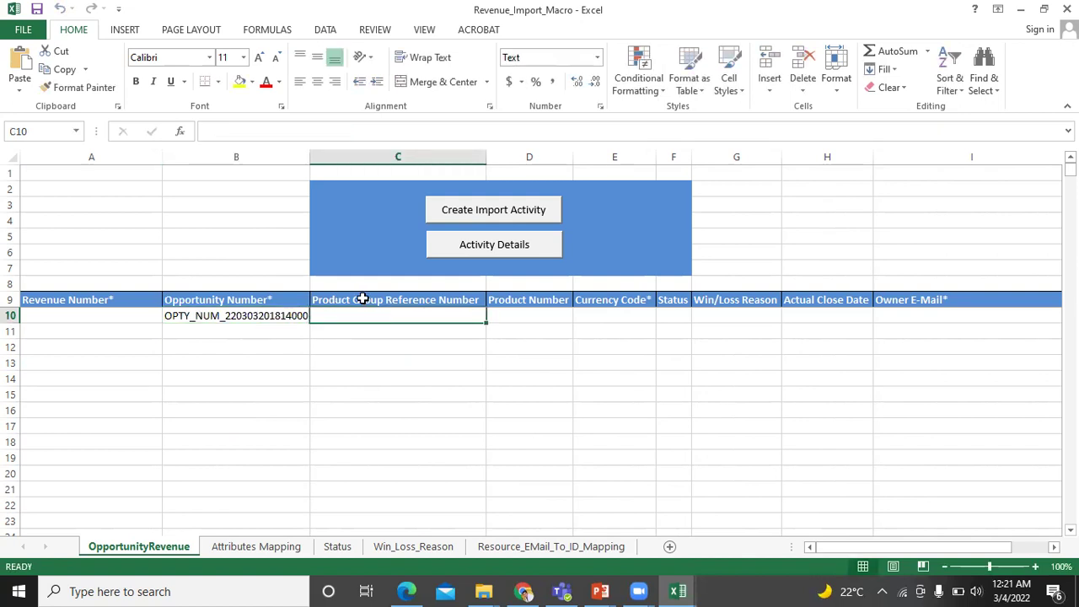
pyautogui.click(518, 316)
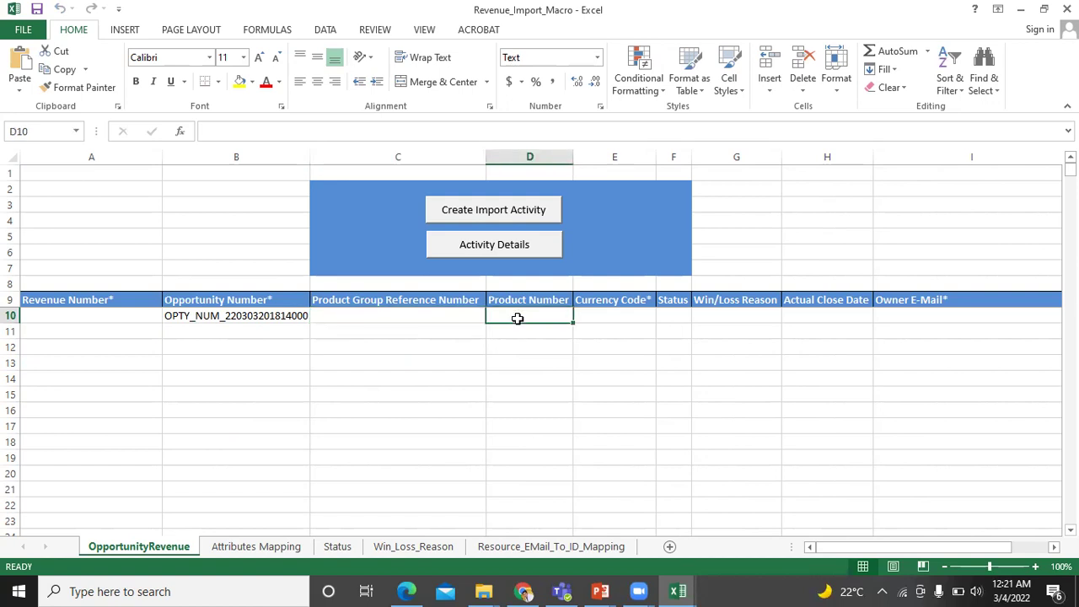
# Switch to Oracle Sales in the browser and open the Products list to look up the product number
pyautogui.hotkey('alt', 'Tab')
pyautogui.hotkey('alt', 'Tab')
pyautogui.hotkey('alt', 'Tab')
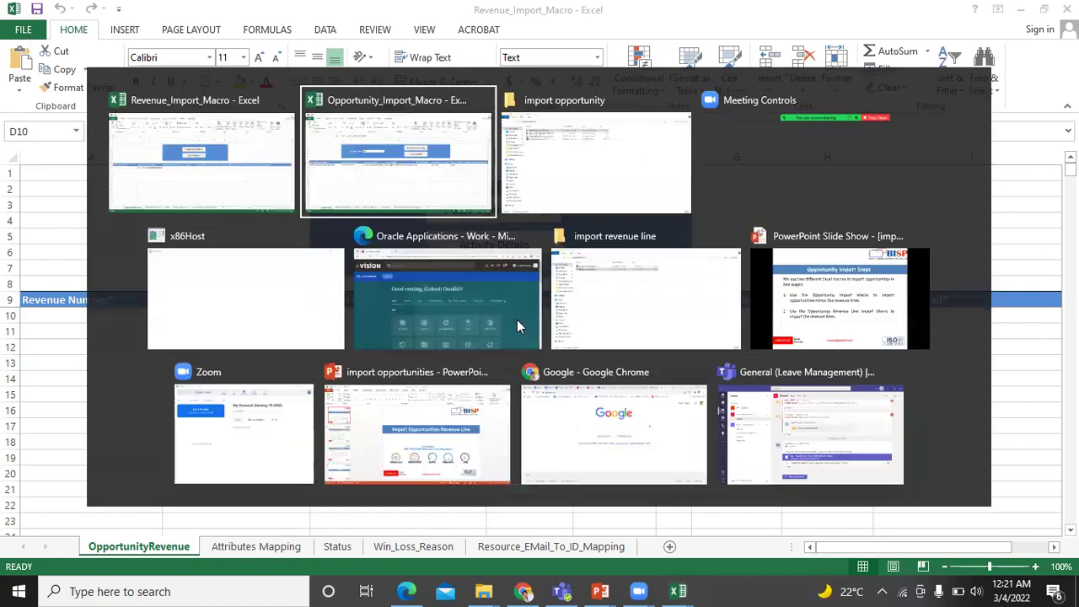
pyautogui.hotkey('alt', 'Tab')
pyautogui.hotkey('alt', 'Tab')
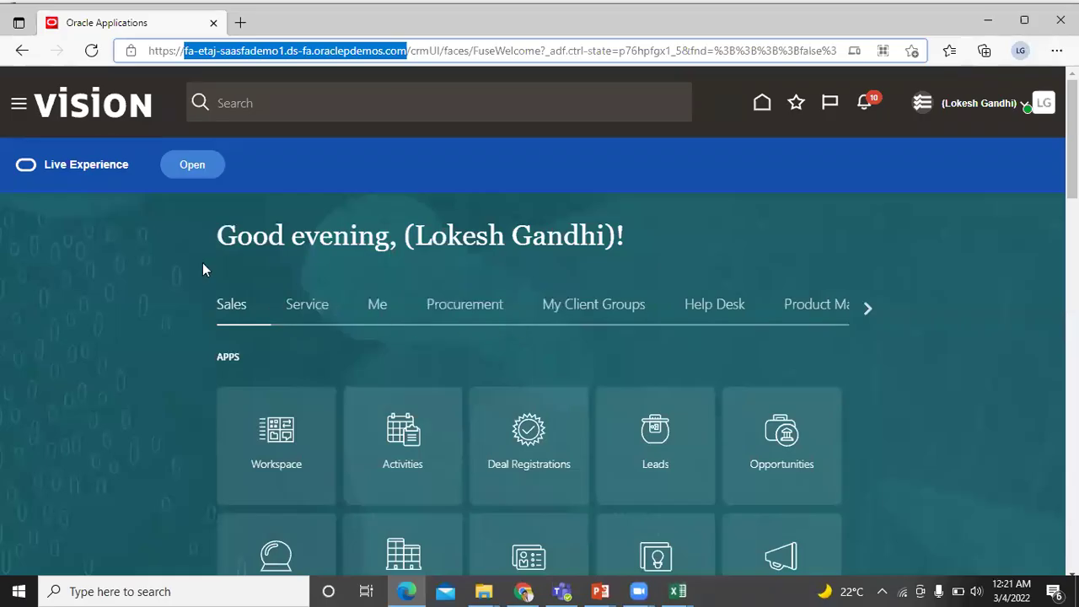
pyautogui.click(19, 107)
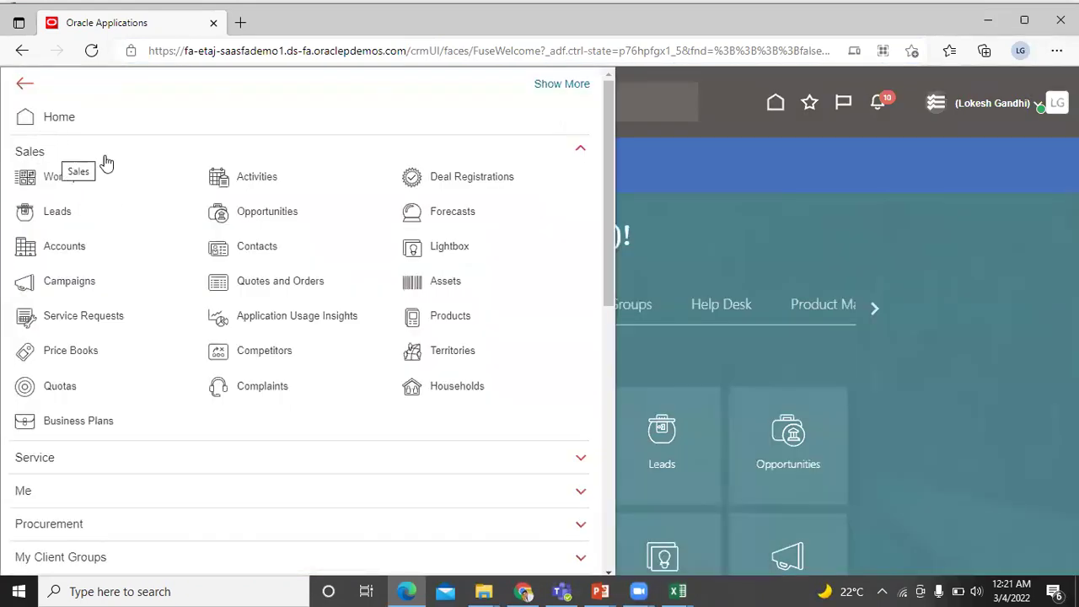
pyautogui.click(447, 316)
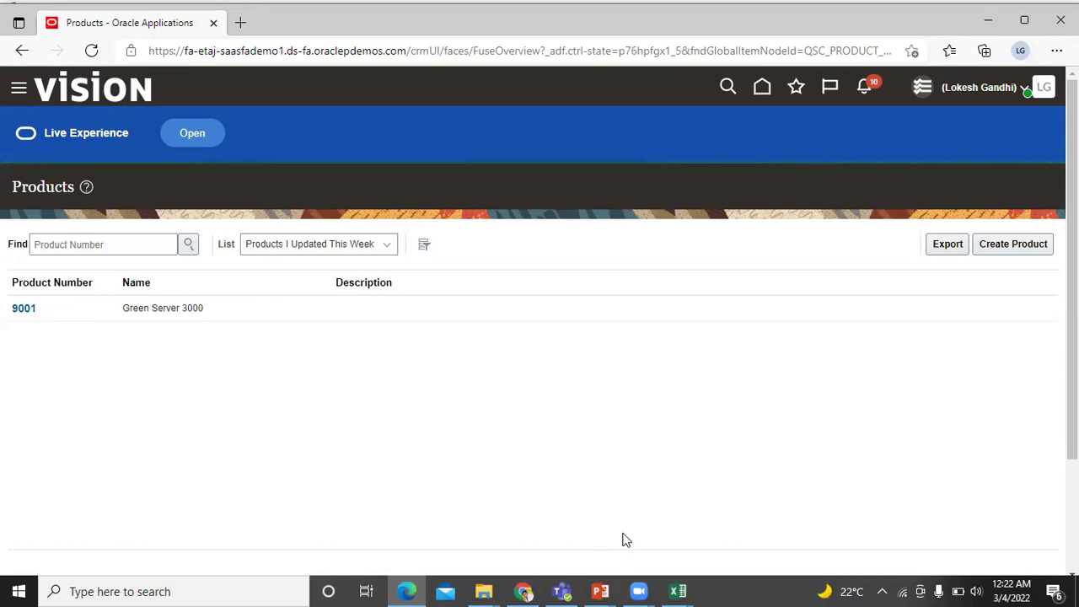
# Return to the Revenue_Import_Macro workbook and enter product number 9001 and currency code INR in row 10
pyautogui.hotkey('alt', 'Tab')
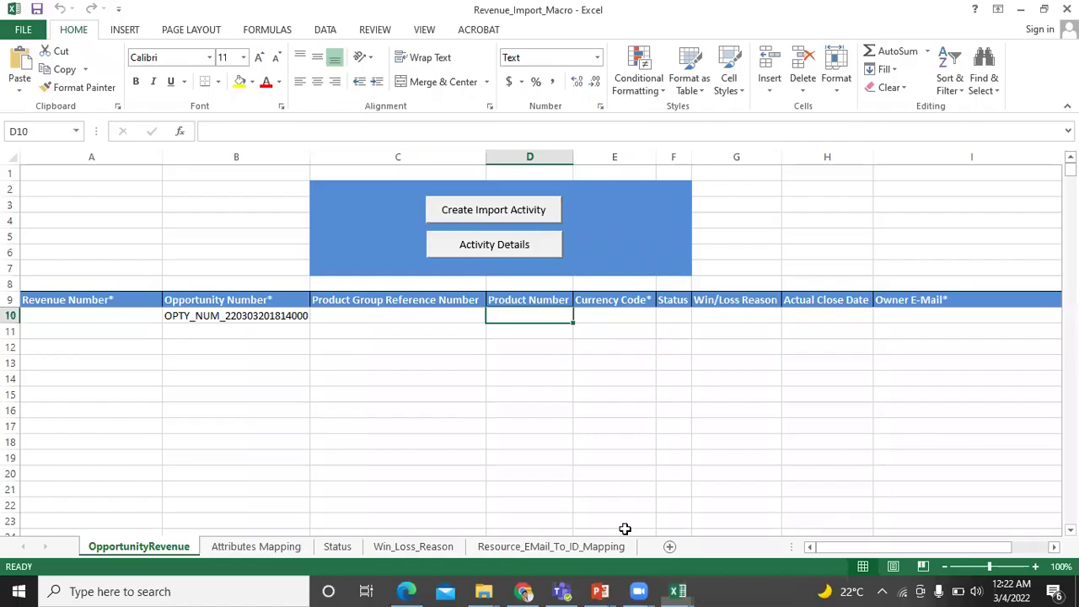
pyautogui.write('9')
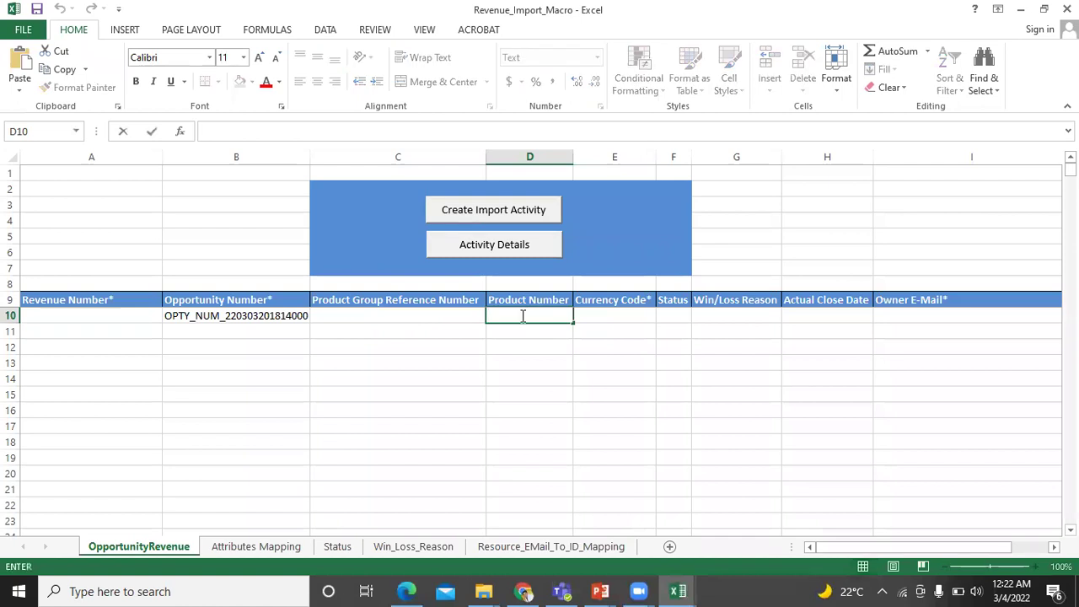
pyautogui.write('001')
pyautogui.click(614, 316)
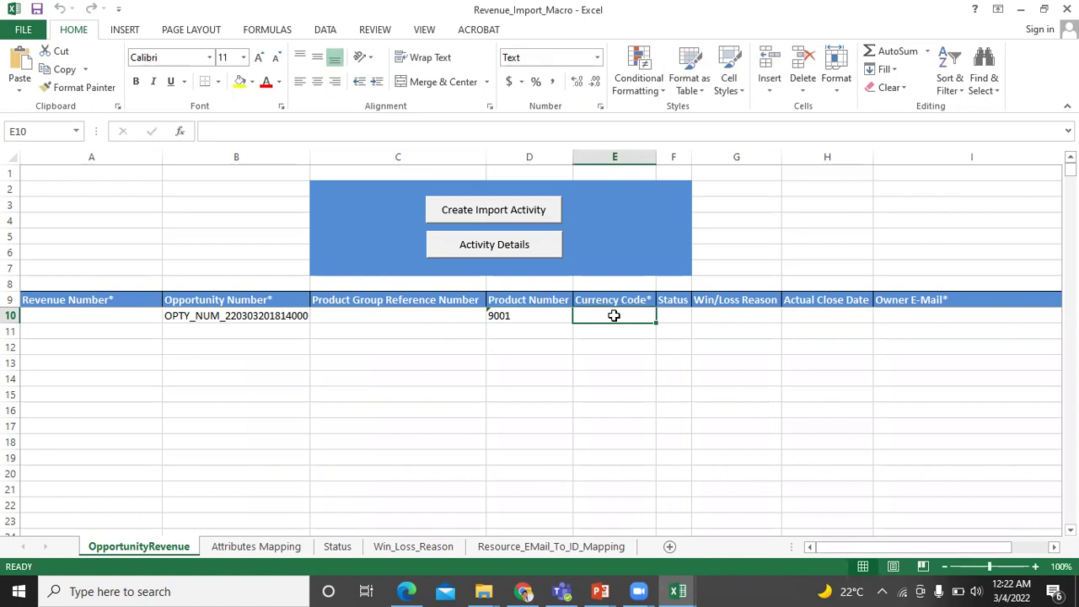
pyautogui.write('INR')
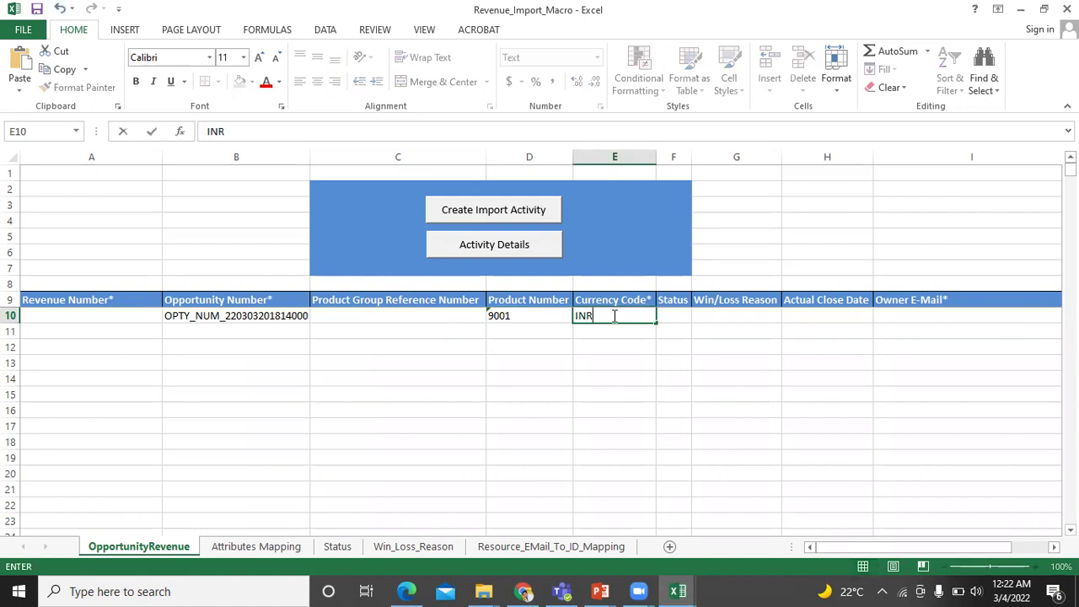
# Set the status in row 10 to Open and the actual close date to 4/4/2022
pyautogui.click(679, 313)
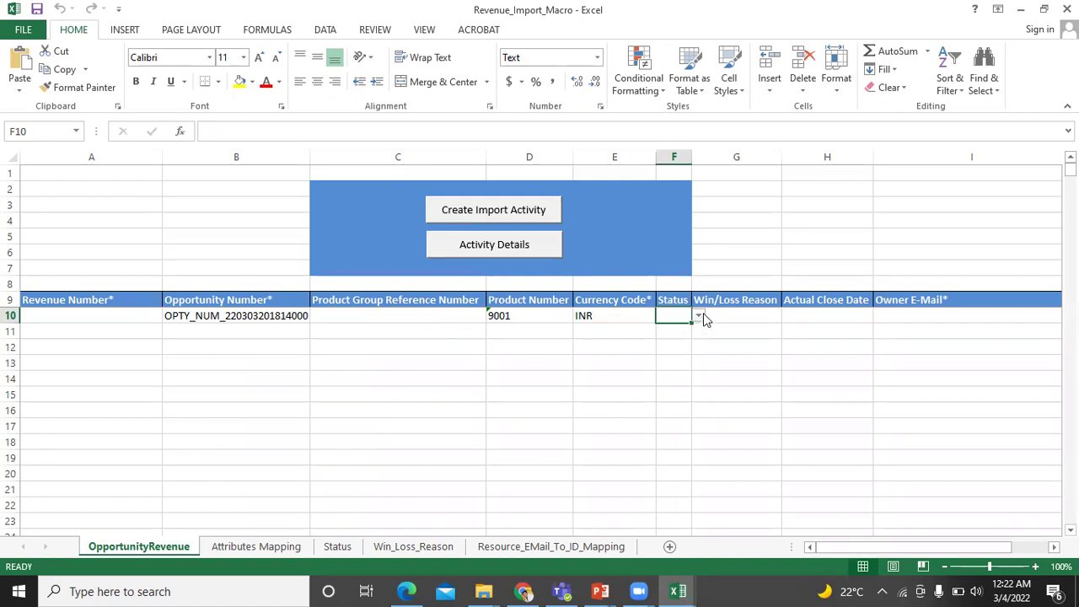
pyautogui.click(699, 316)
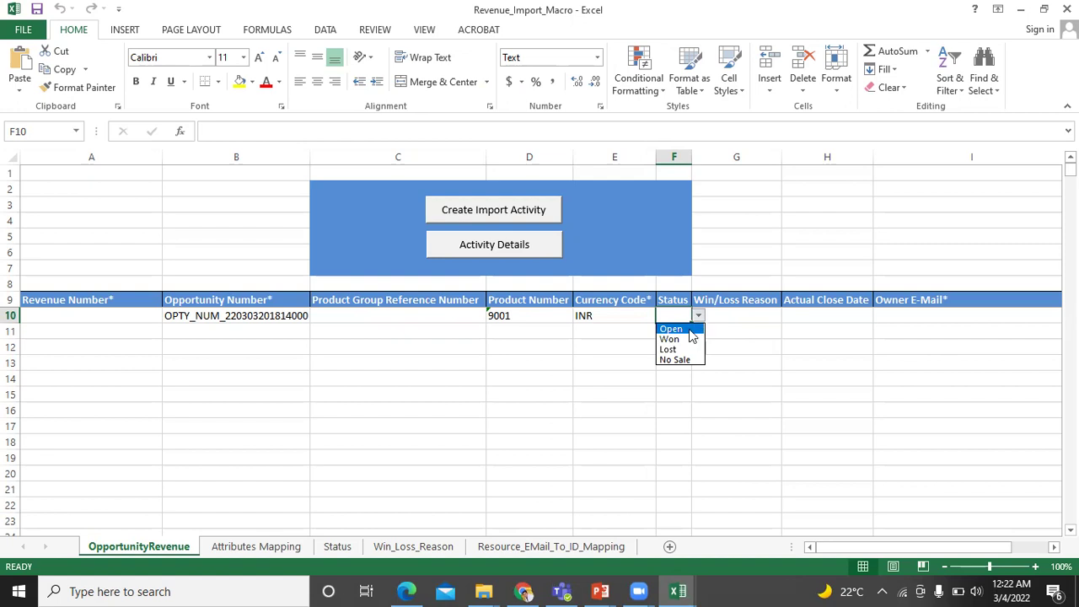
pyautogui.click(684, 329)
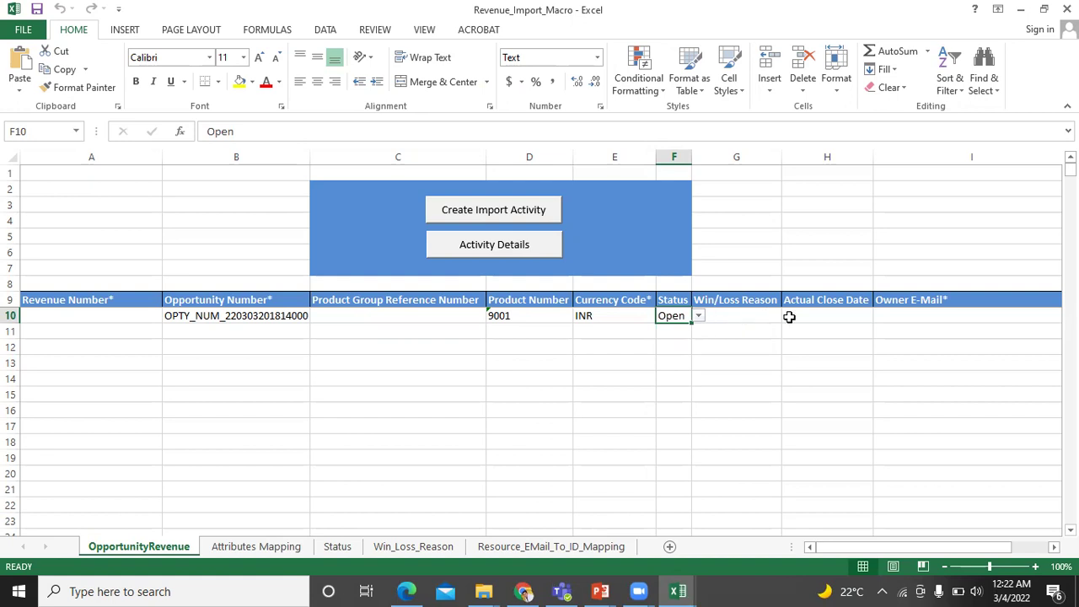
pyautogui.click(817, 317)
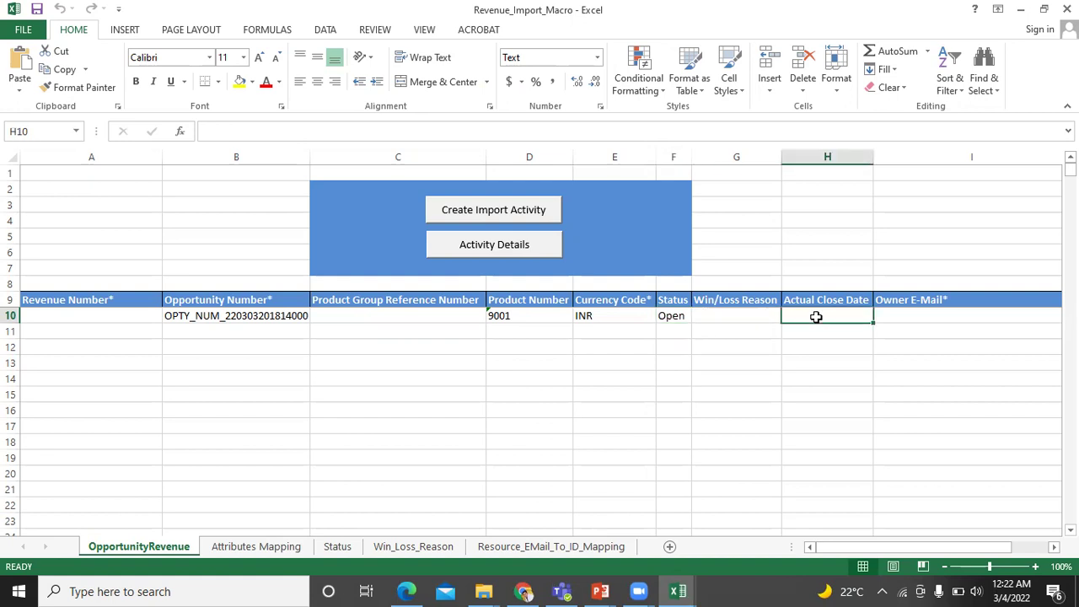
pyautogui.doubleClick(818, 317)
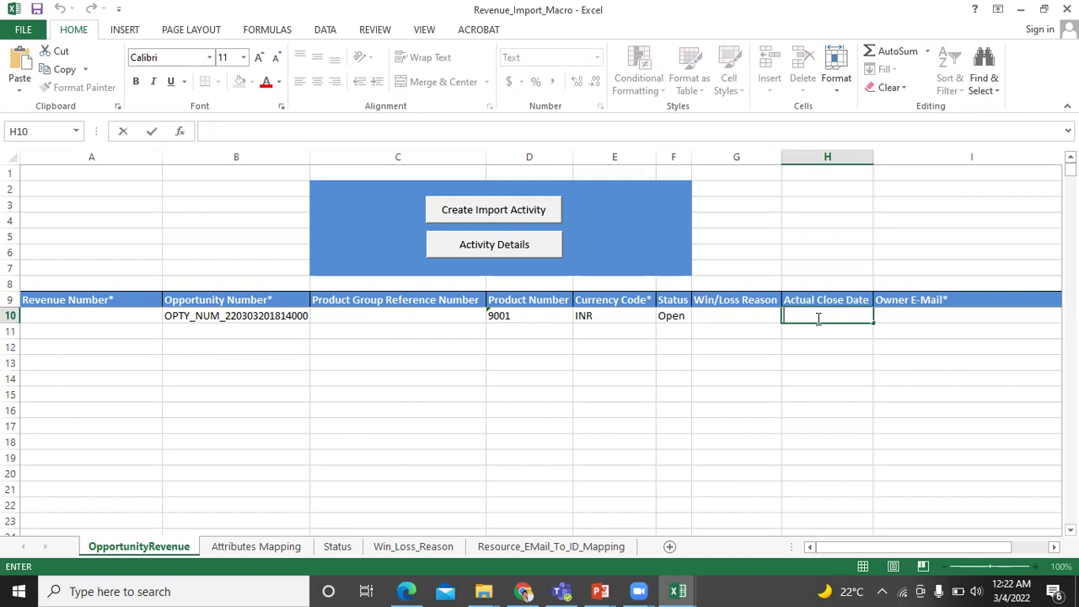
pyautogui.write('4/4/2022')
pyautogui.press('Tab')
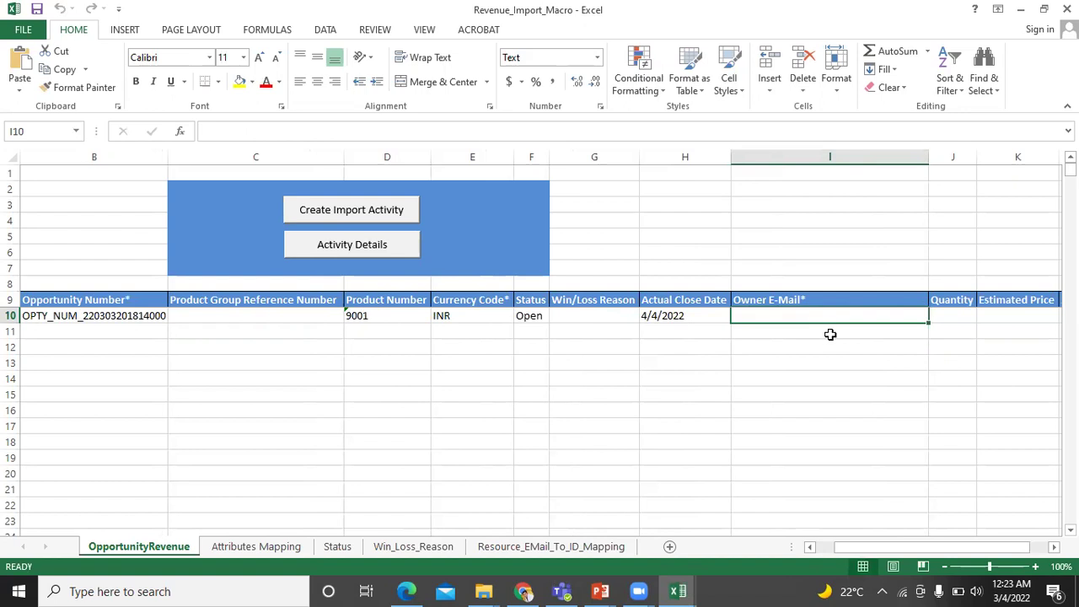
# Copy the owner's e-mail address from cell A760 of the Resource_EMail_To_ID_Mapping sheet into the Owner E-Mail cell I10 of OpportunityRevenue
pyautogui.click(582, 548)
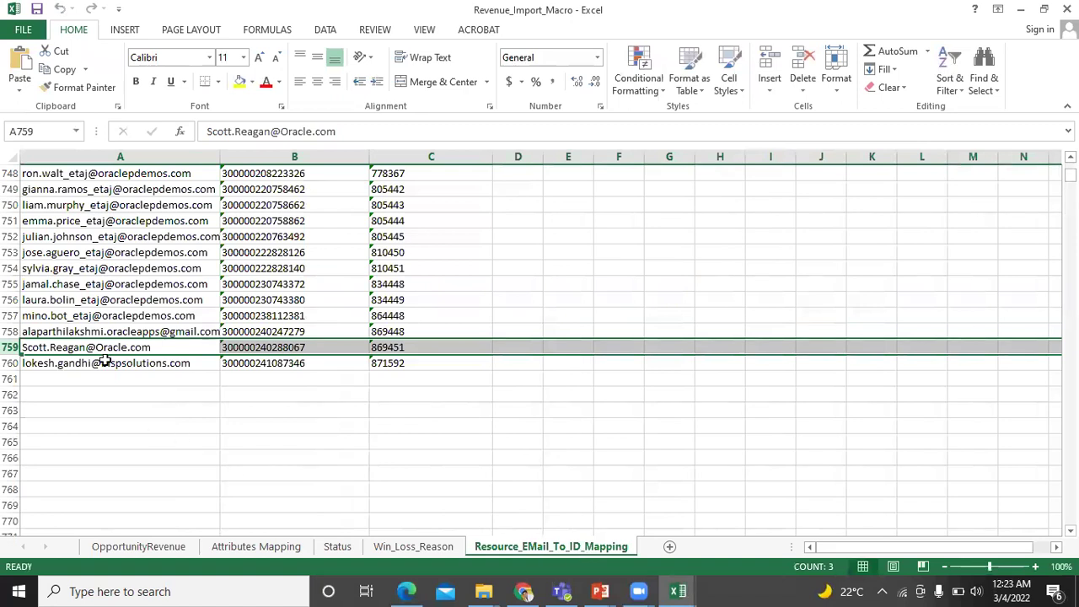
pyautogui.click(105, 367)
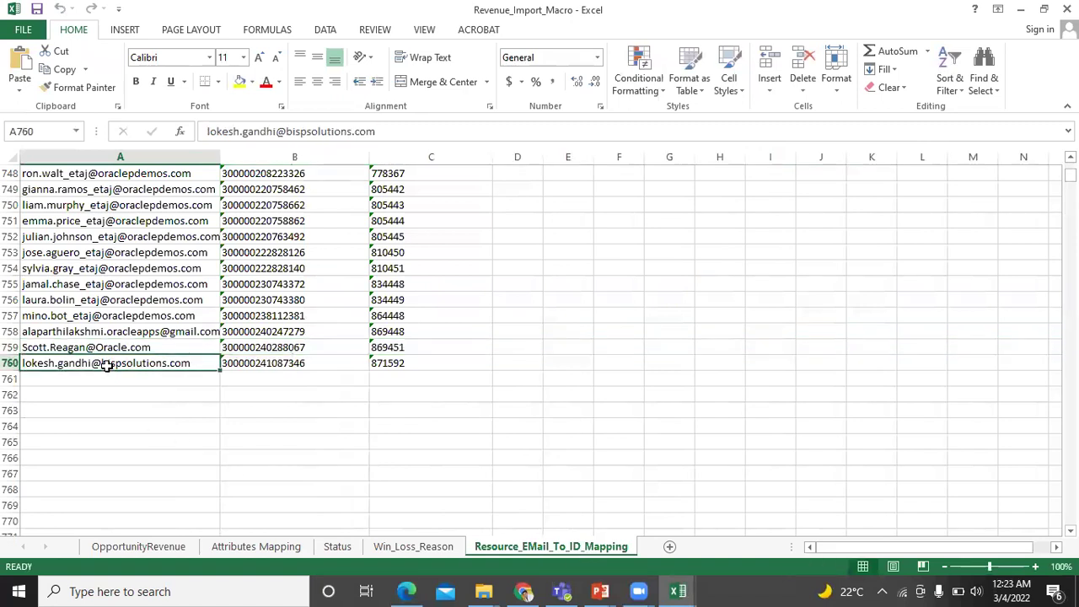
pyautogui.doubleClick(202, 362)
pyautogui.keyDown('shift'); pyautogui.click(120, 362); pyautogui.keyUp('shift')
pyautogui.moveTo(118, 363); pyautogui.dragTo(20, 366)
pyautogui.hotkey('ctrl', 'c')
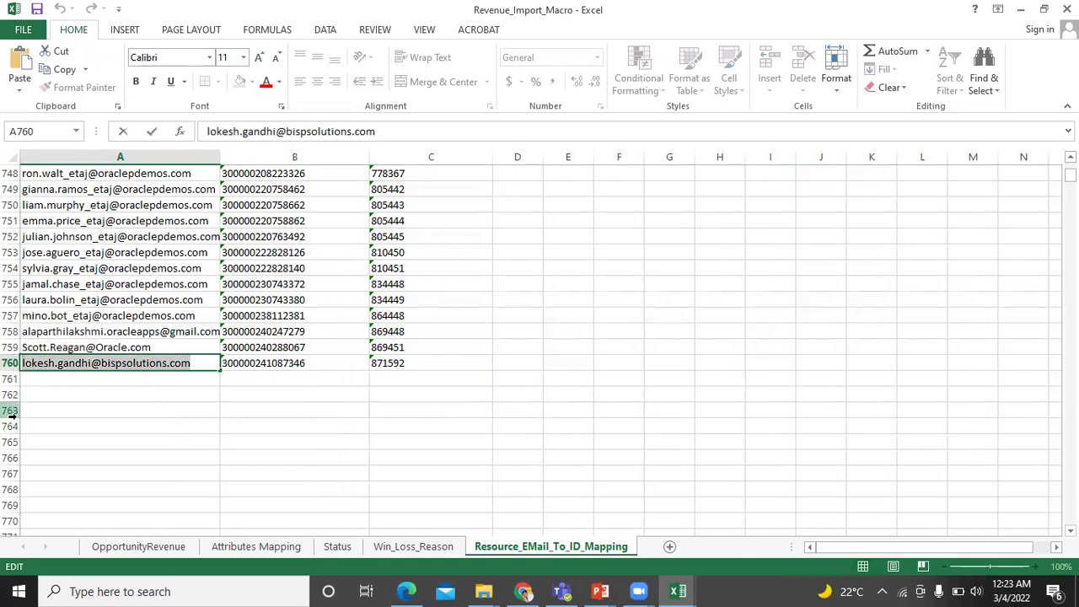
pyautogui.hotkey('alt', 'Tab')
pyautogui.hotkey('alt', 'Tab')
pyautogui.press('Escape')
pyautogui.click(139, 546)
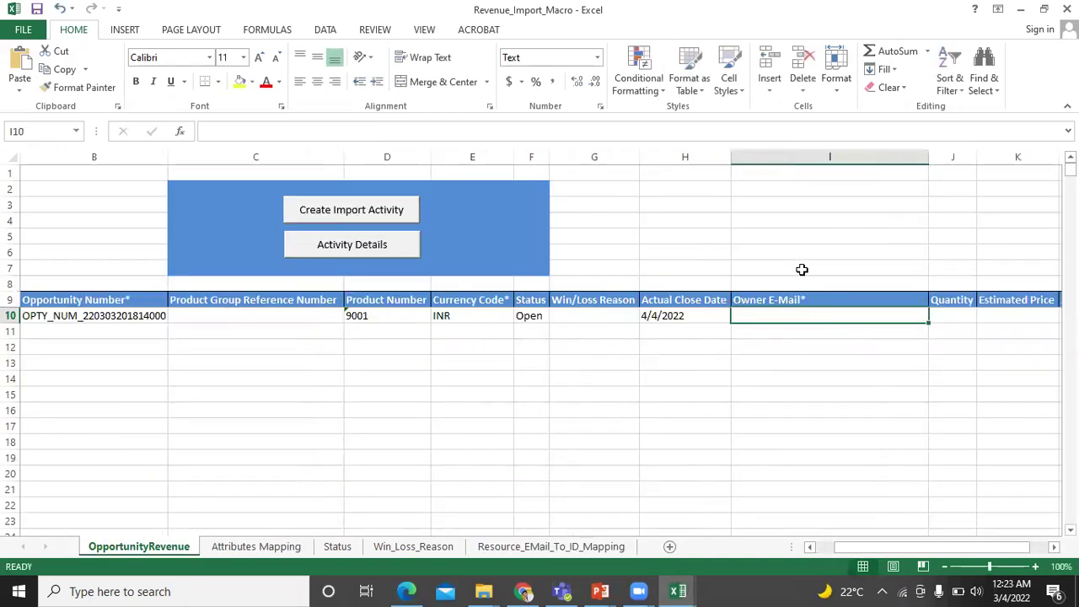
pyautogui.doubleClick(819, 315)
pyautogui.hotkey('ctrl', 'v')
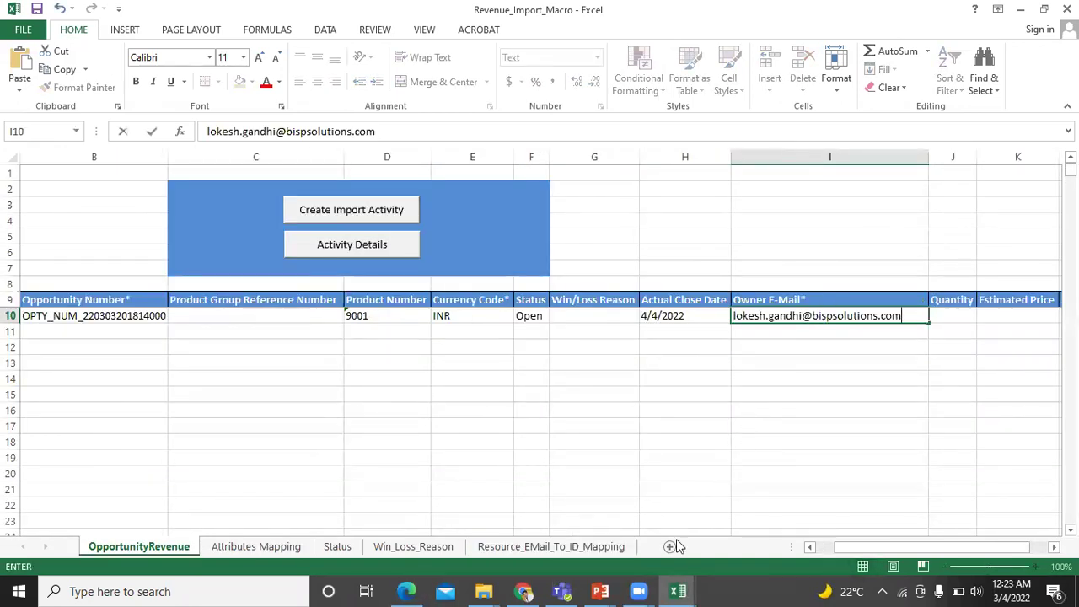
# Enter quantity 1 and estimated price 50000 for the revenue line in row 10
pyautogui.moveTo(855, 549); pyautogui.dragTo(895, 549)
pyautogui.doubleClick(816, 315)
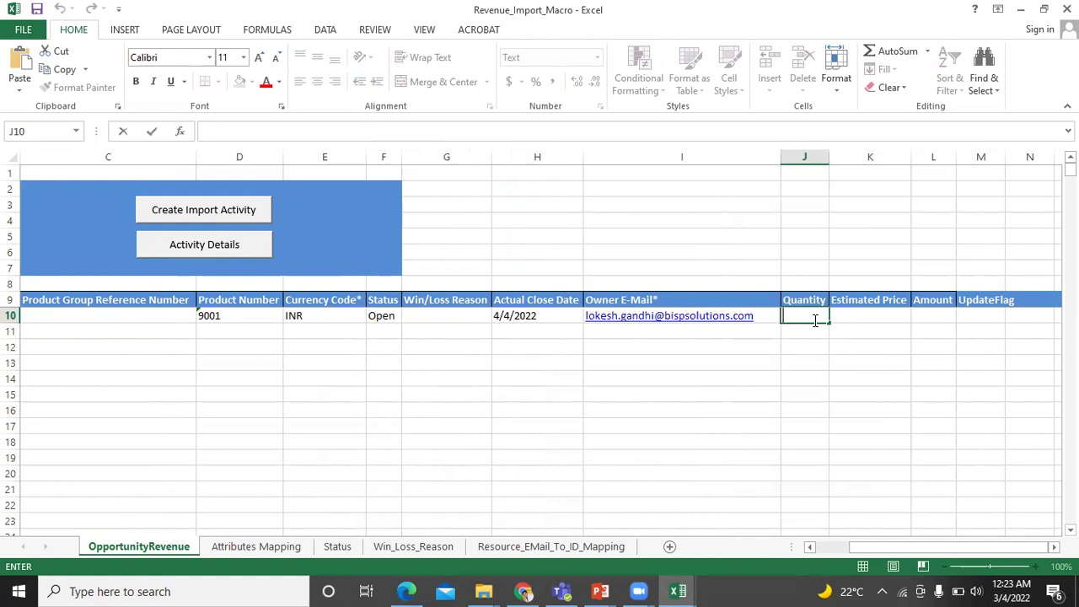
pyautogui.write('1')
pyautogui.click(853, 316)
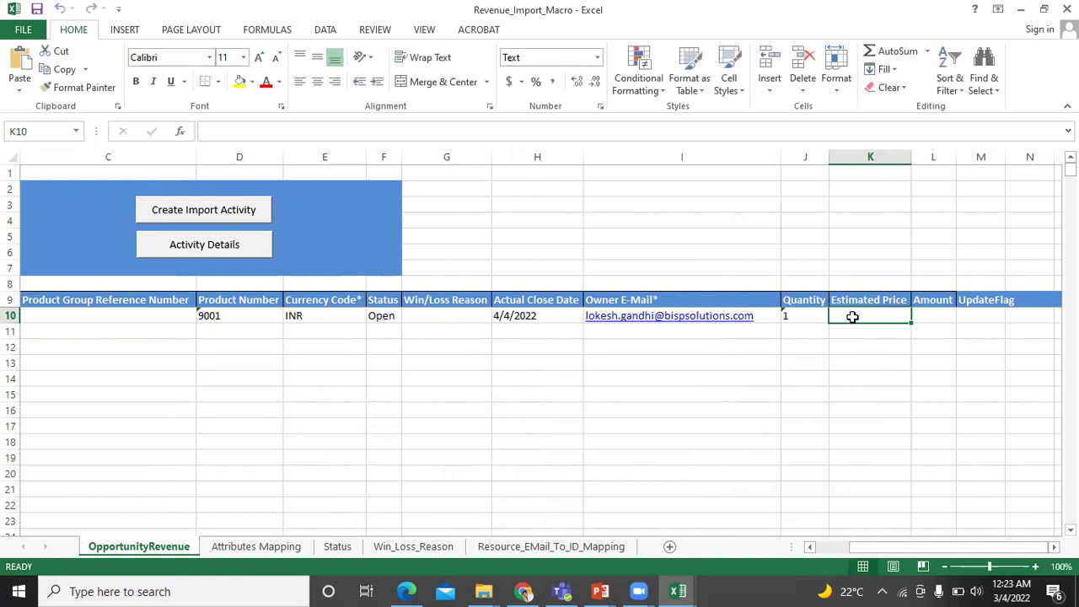
pyautogui.doubleClick(854, 317)
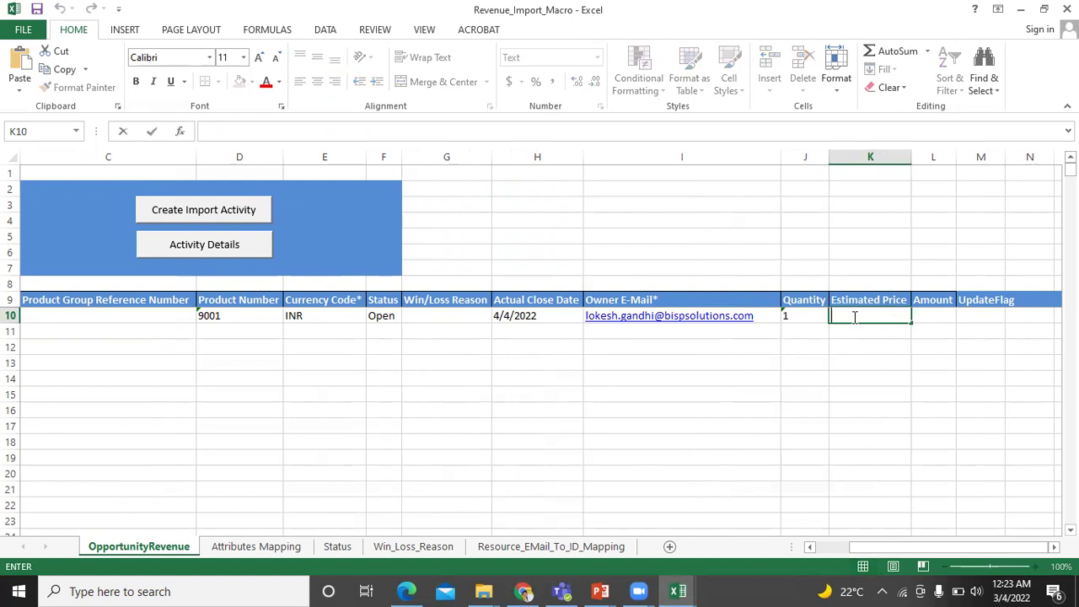
pyautogui.write('50000')
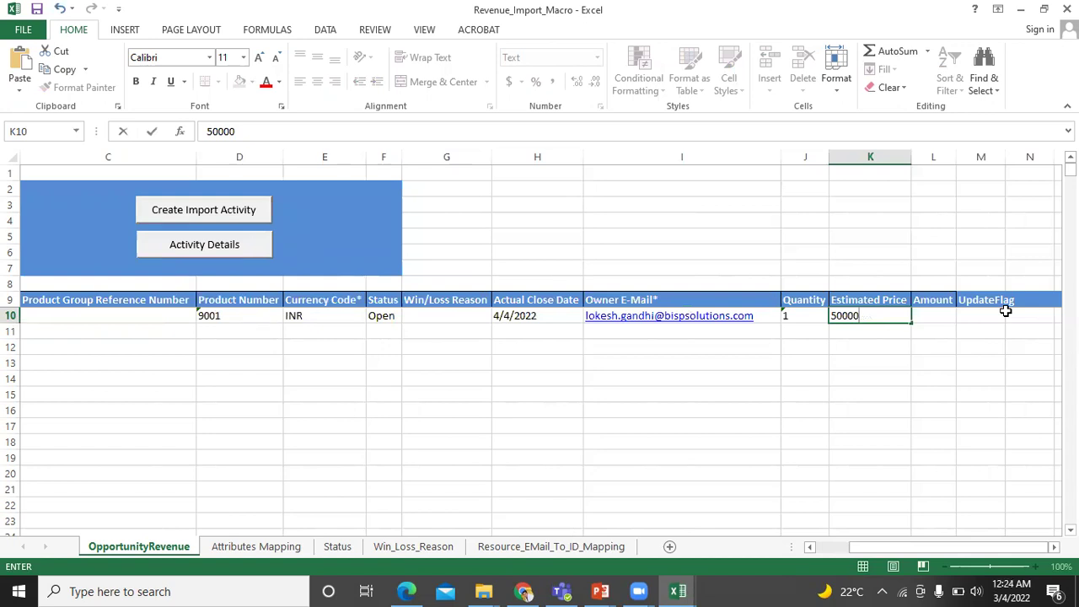
pyautogui.click(936, 313)
# Create the import activity for the revenue line, submit the prefilled login and acknowledge the submission message
pyautogui.moveTo(895, 550); pyautogui.dragTo(833, 546)
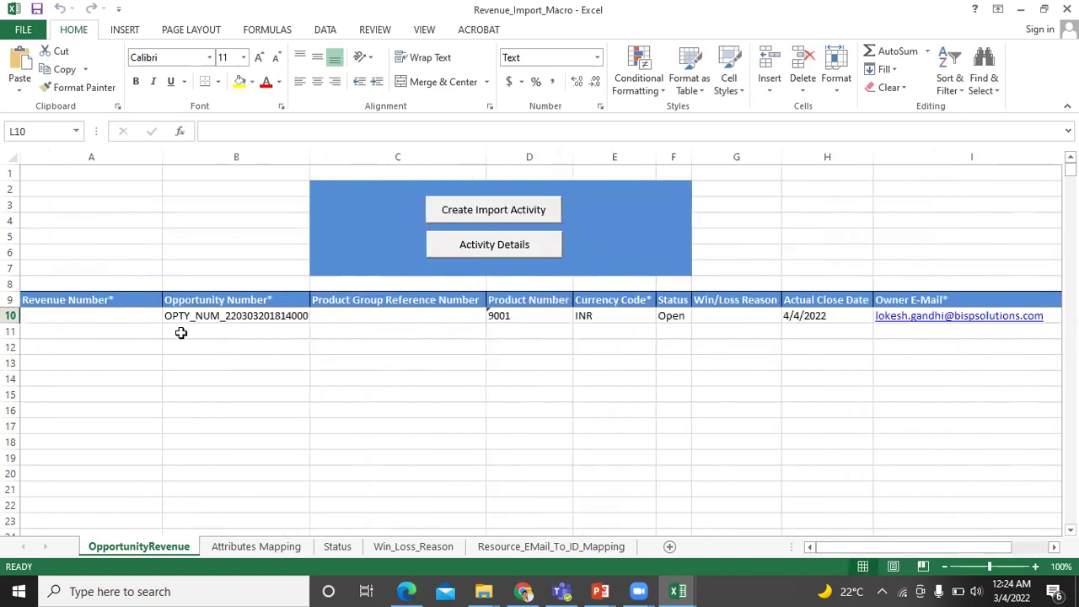
pyautogui.click(475, 212)
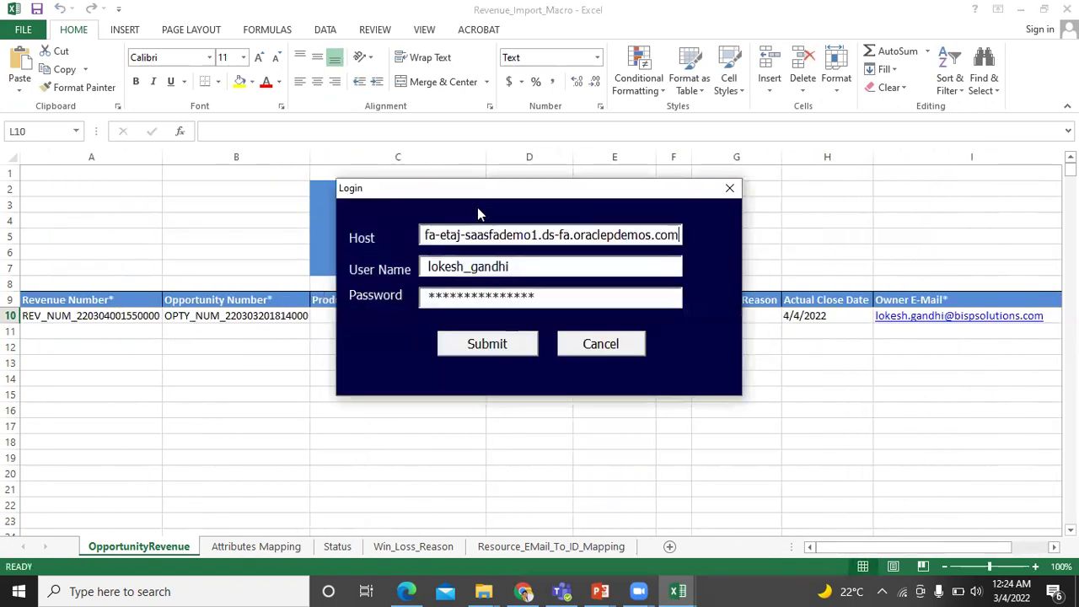
pyautogui.click(459, 348)
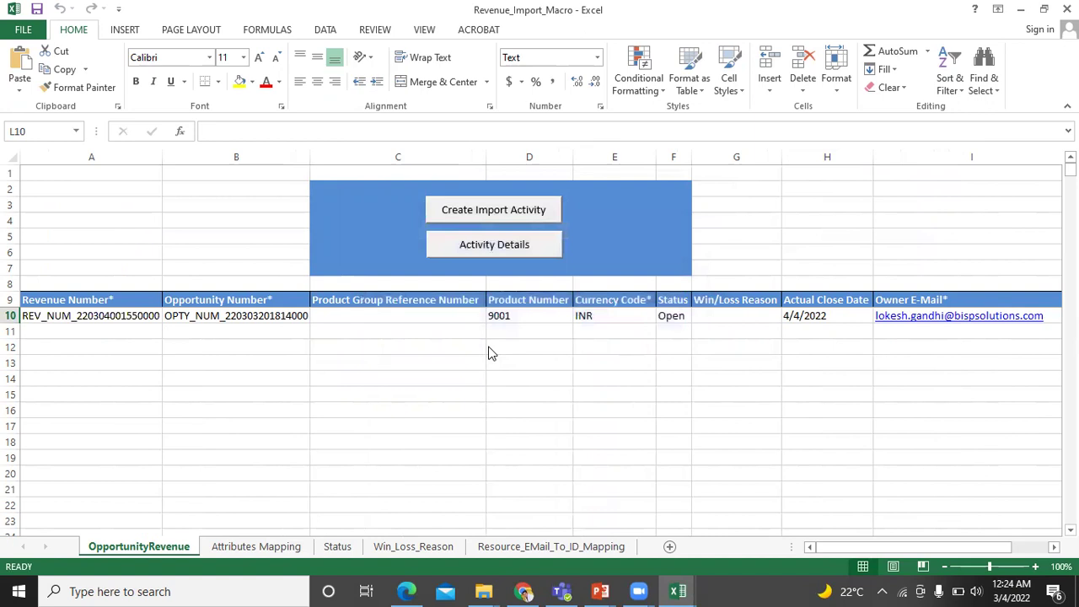
pyautogui.click(526, 251)
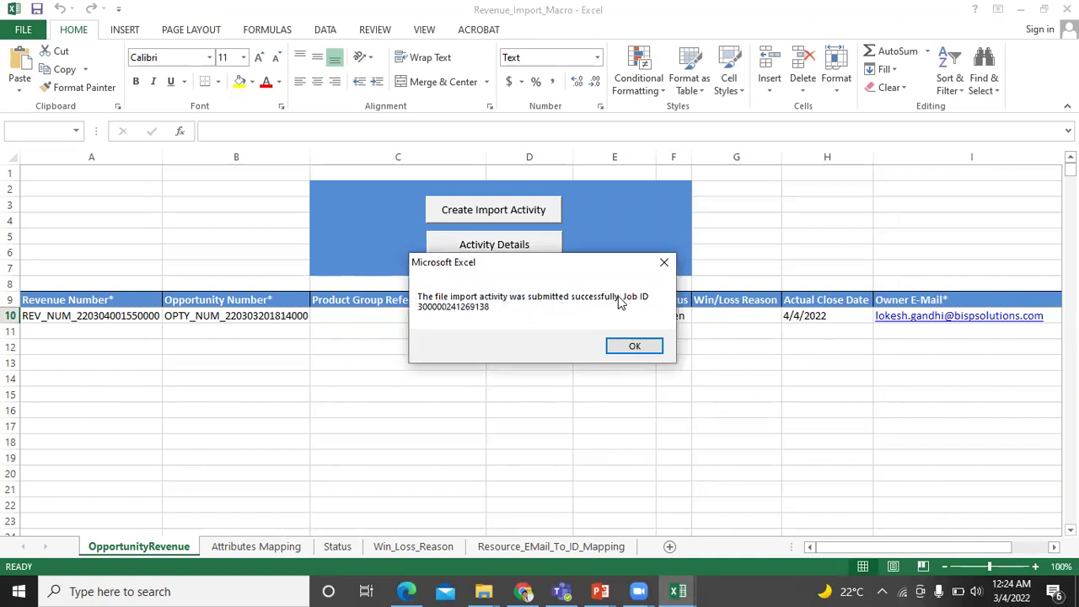
pyautogui.click(621, 346)
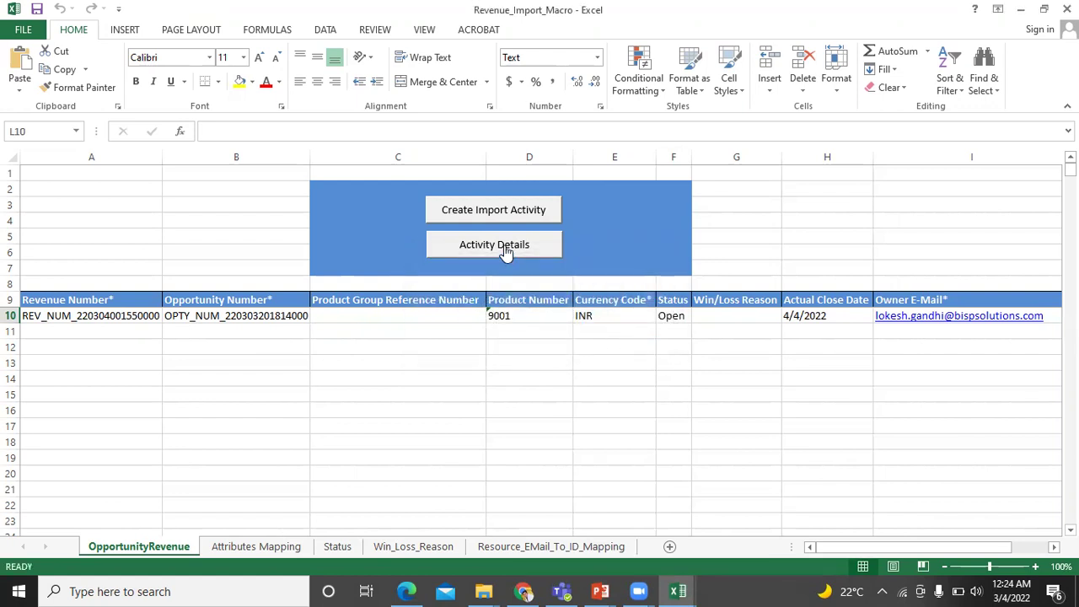
# Open the activity details, refresh the import status until it is Completed, and generate the log files
pyautogui.click(506, 251)
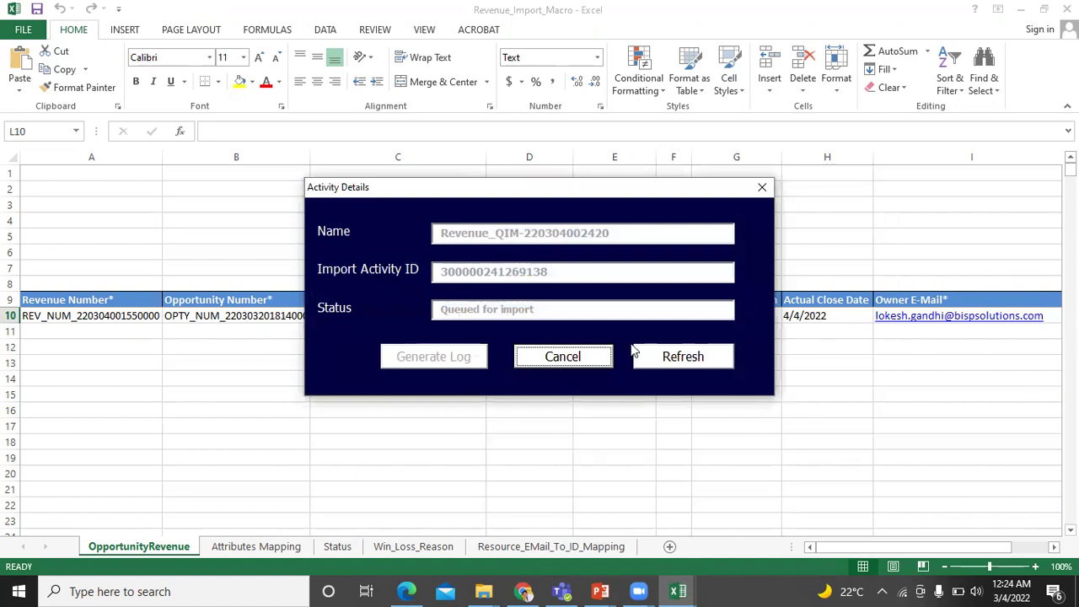
pyautogui.click(671, 361)
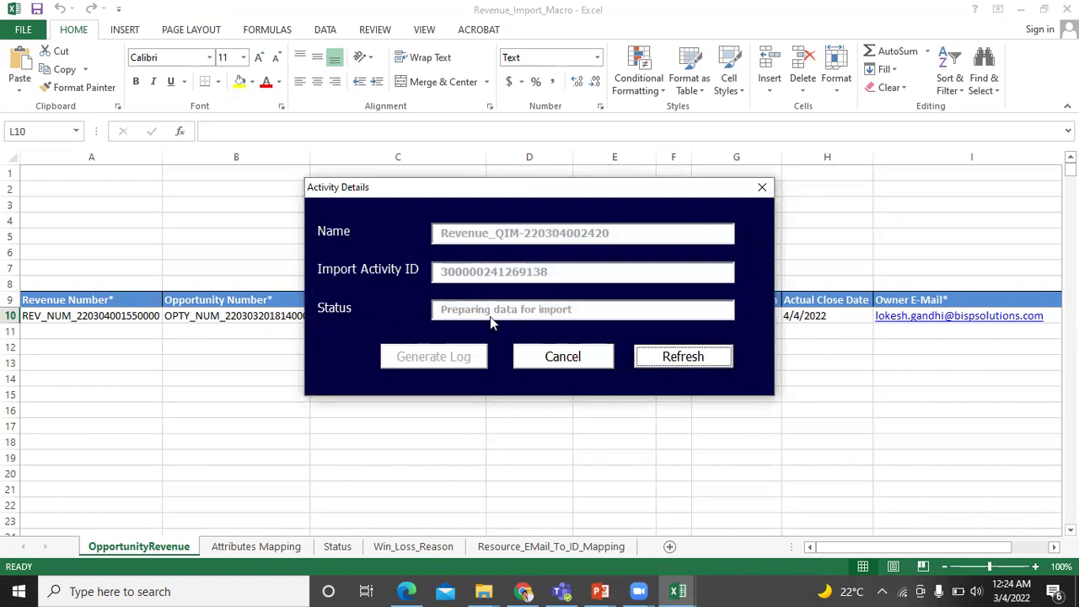
pyautogui.click(671, 361)
pyautogui.click(663, 368)
pyautogui.click(667, 363)
pyautogui.click(670, 360)
pyautogui.click(671, 359)
pyautogui.click(670, 359)
pyautogui.click(670, 359)
pyautogui.click(670, 359)
pyautogui.click(670, 359)
pyautogui.click(672, 361)
pyautogui.click(672, 361)
pyautogui.click(672, 361)
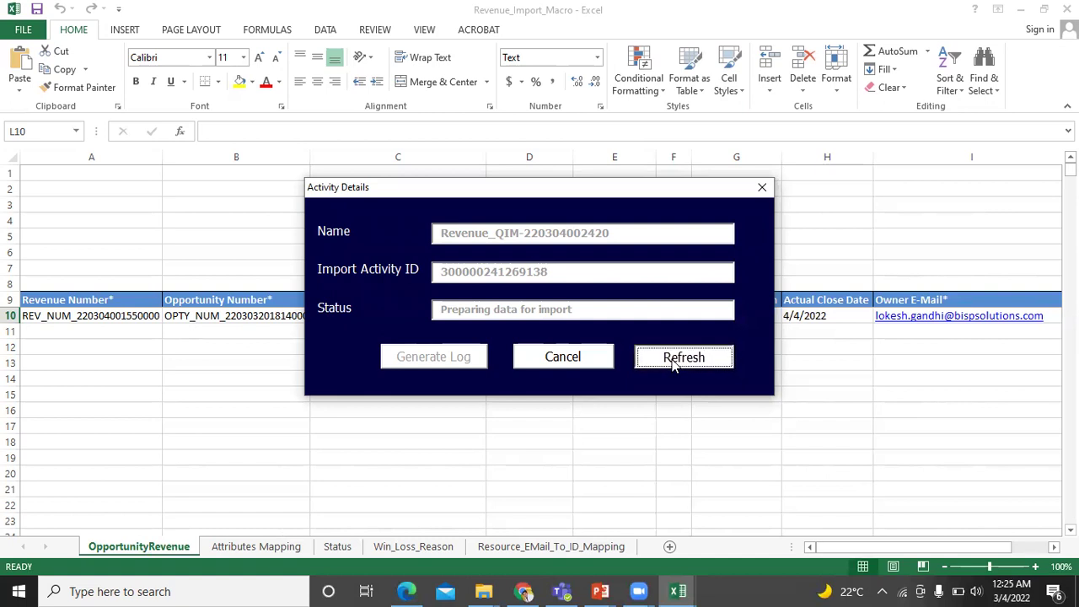
pyautogui.click(672, 361)
pyautogui.click(672, 361)
pyautogui.click(655, 358)
pyautogui.click(656, 358)
pyautogui.click(659, 358)
pyautogui.click(659, 358)
pyautogui.click(660, 358)
pyautogui.click(658, 358)
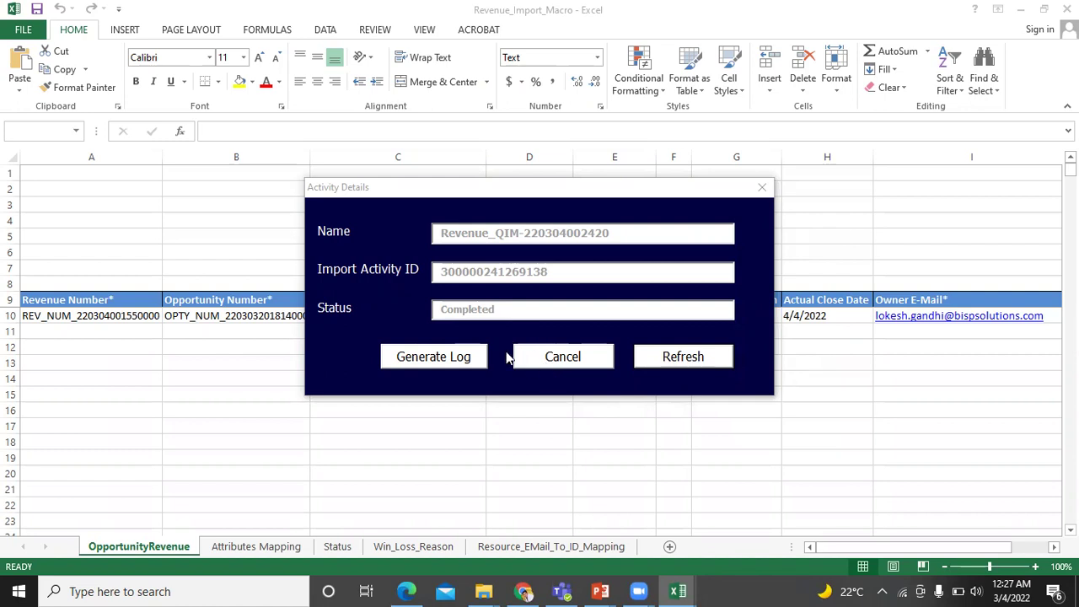
pyautogui.click(444, 363)
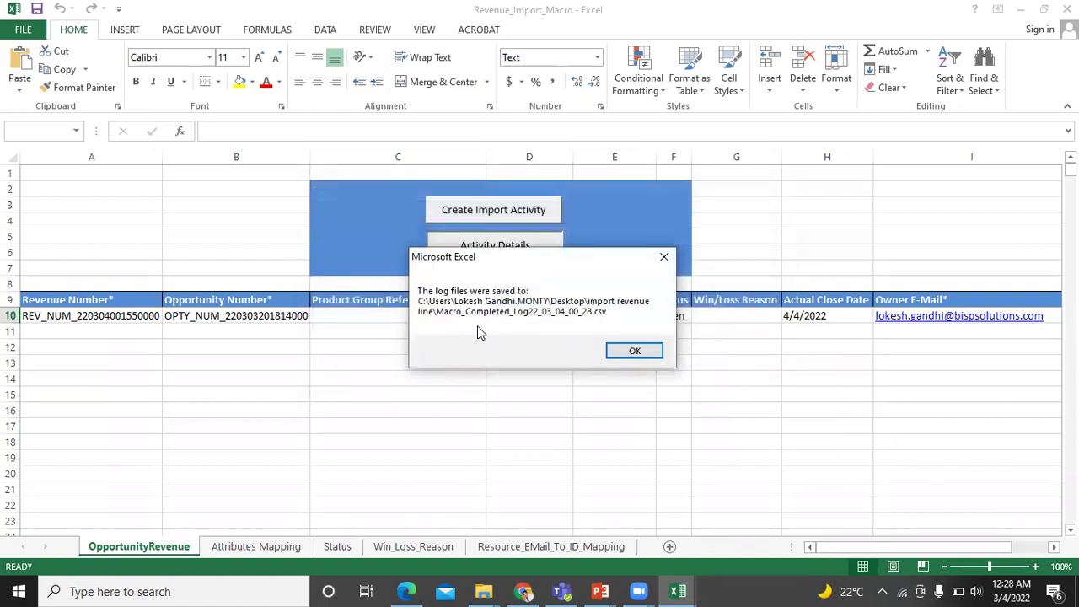
pyautogui.click(617, 347)
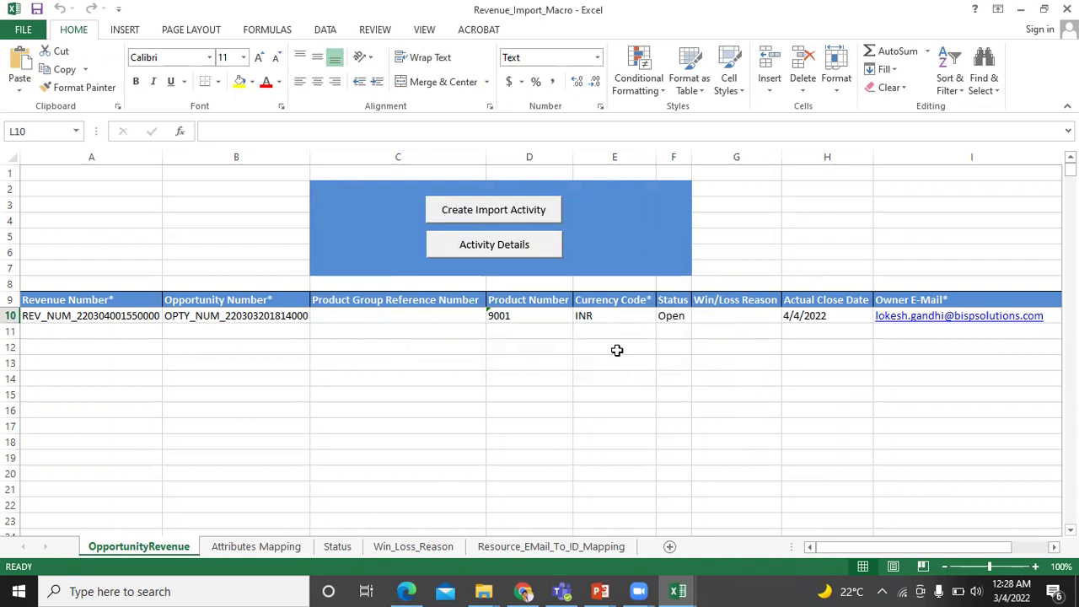
# Switch to Oracle Sales, open the BISP Infonet opportunity and check its amount and imported product line
pyautogui.hotkey('alt', 'Tab')
pyautogui.hotkey('alt', 'Tab')
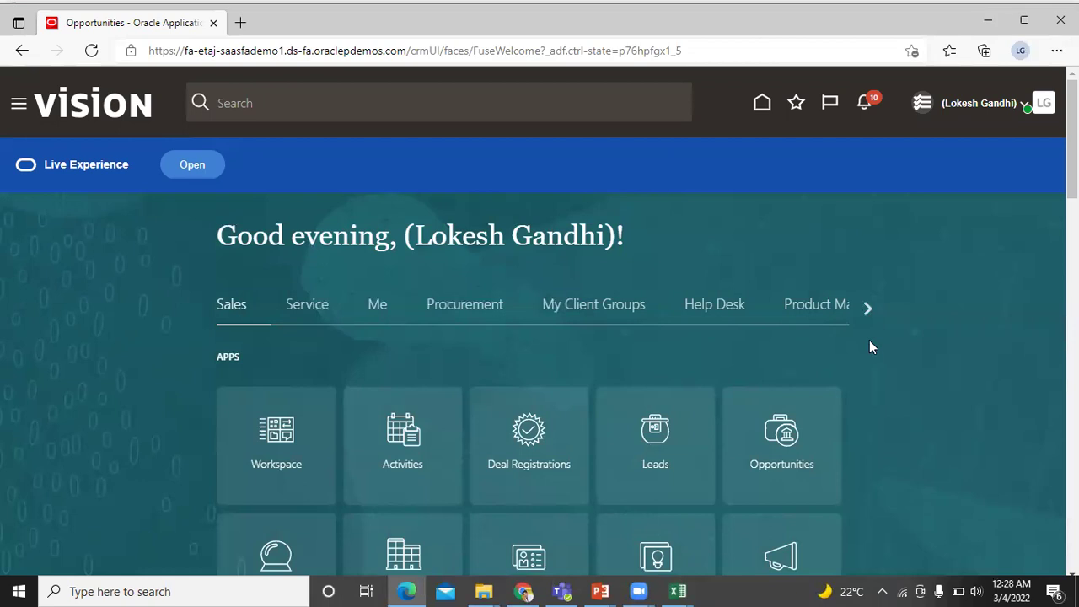
pyautogui.click(821, 420)
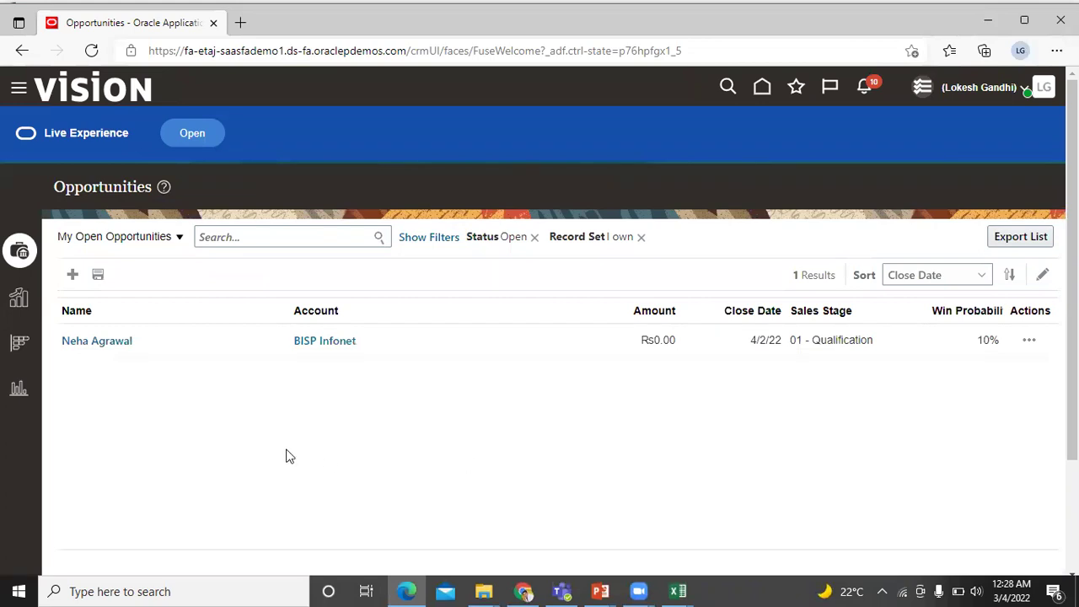
pyautogui.click(85, 342)
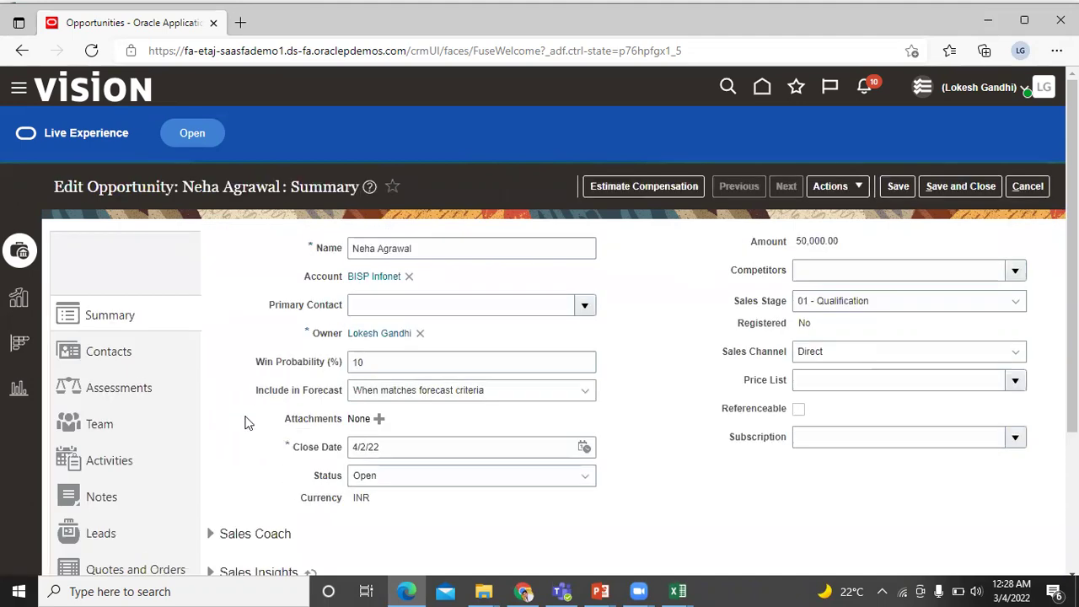
pyautogui.scroll(-3, 257, 409)
pyautogui.scroll(-1, 382, 354)
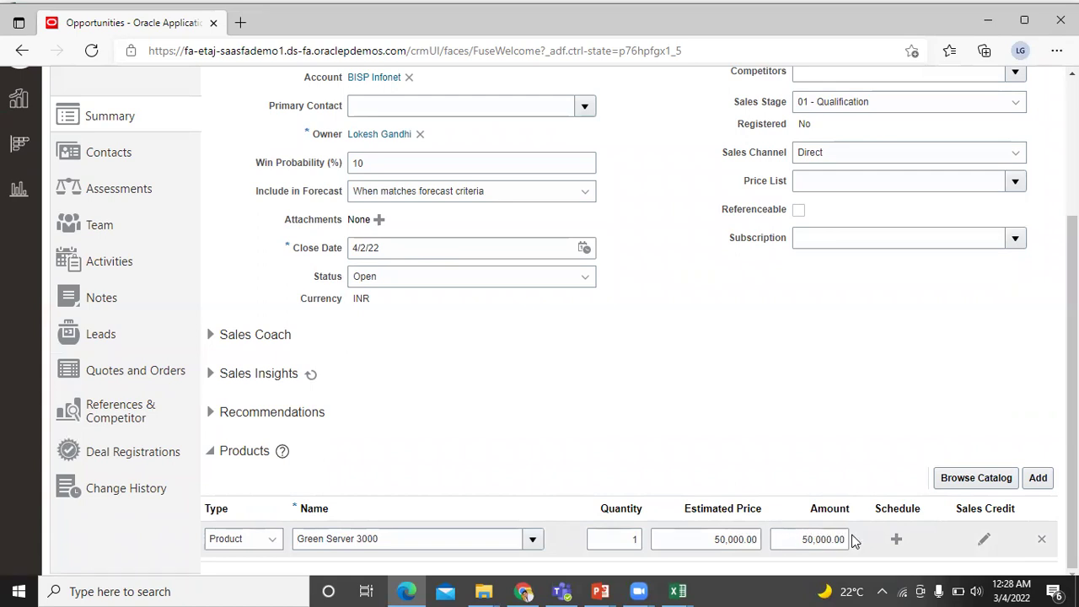
pyautogui.moveTo(1072, 340); pyautogui.dragTo(1071, 203)
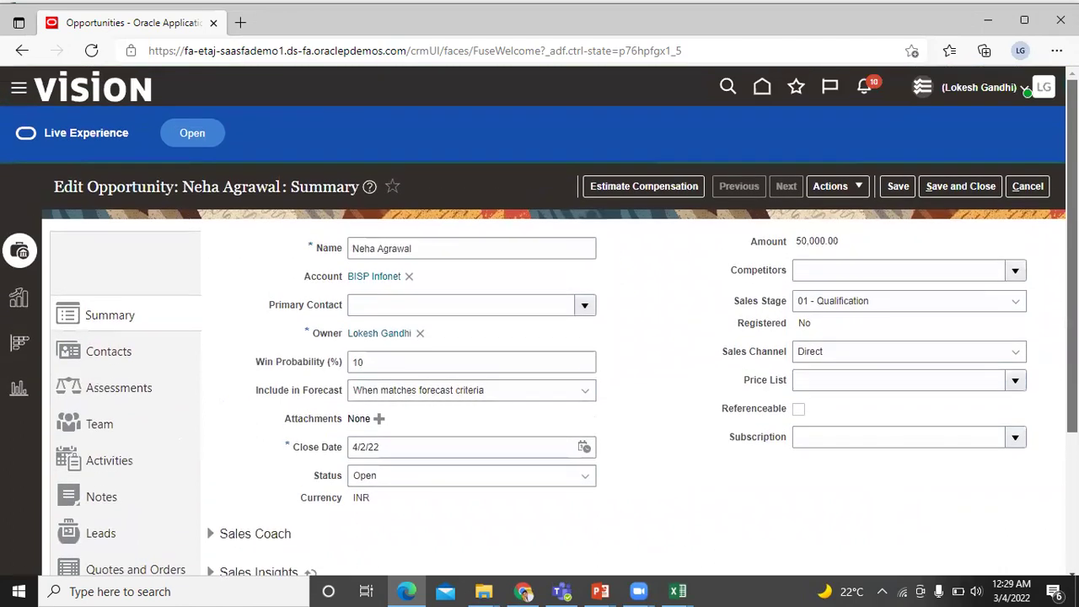